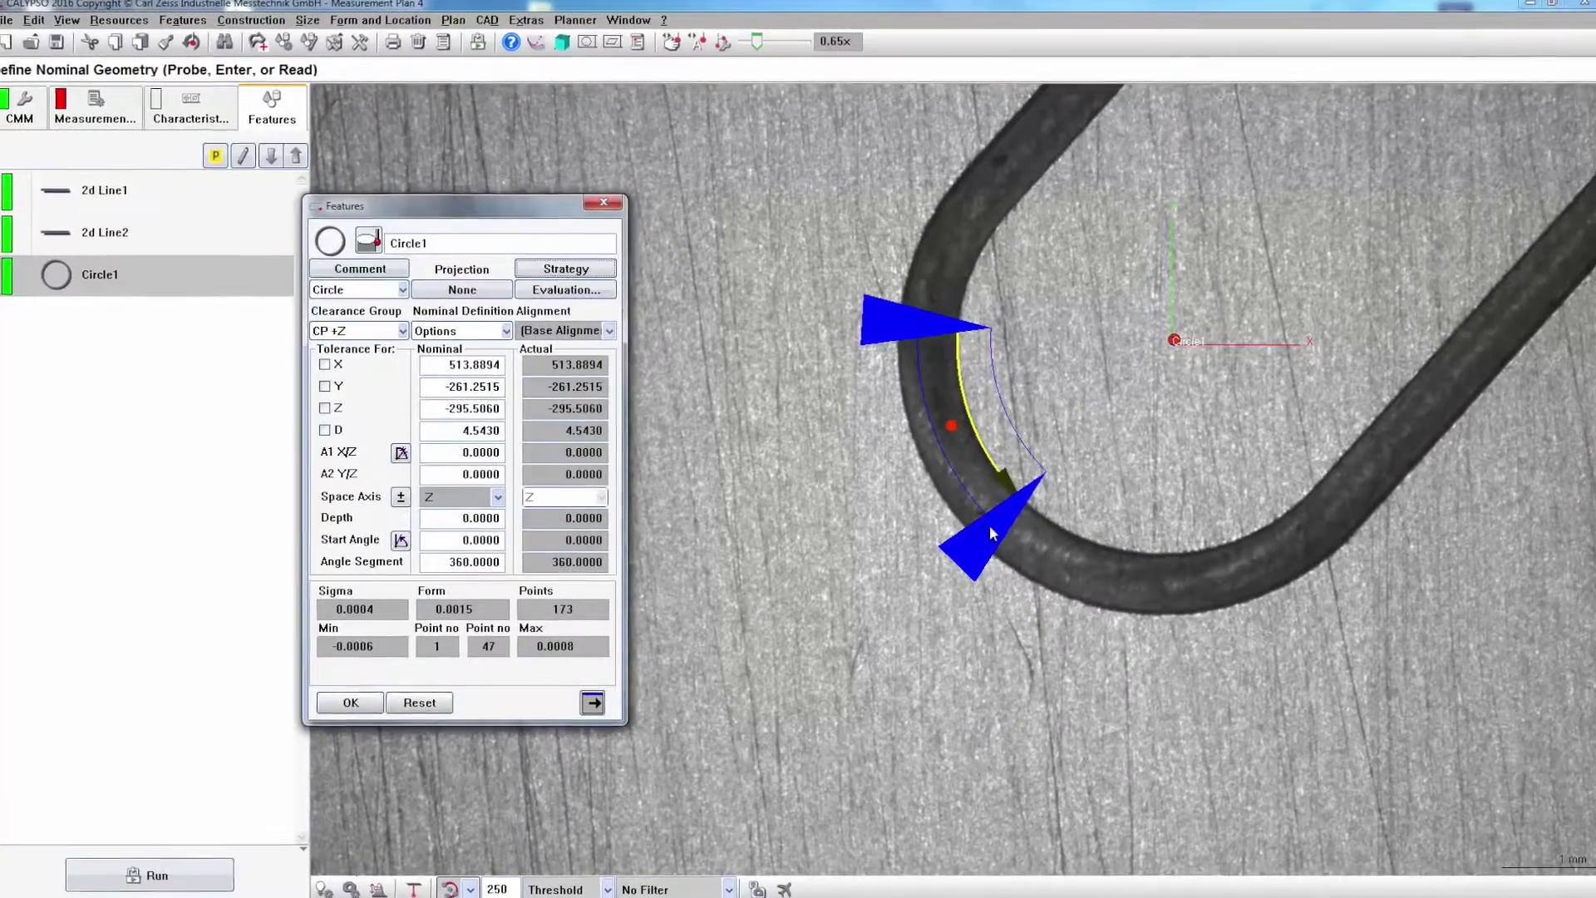
# Stretch Circle1's scan arc along the bend, pull its inner radius inward, and keep edge type Falling
pyautogui.moveTo(1001, 516); pyautogui.dragTo(1239, 561)
pyautogui.moveTo(1223, 504); pyautogui.dragTo(1256, 397)
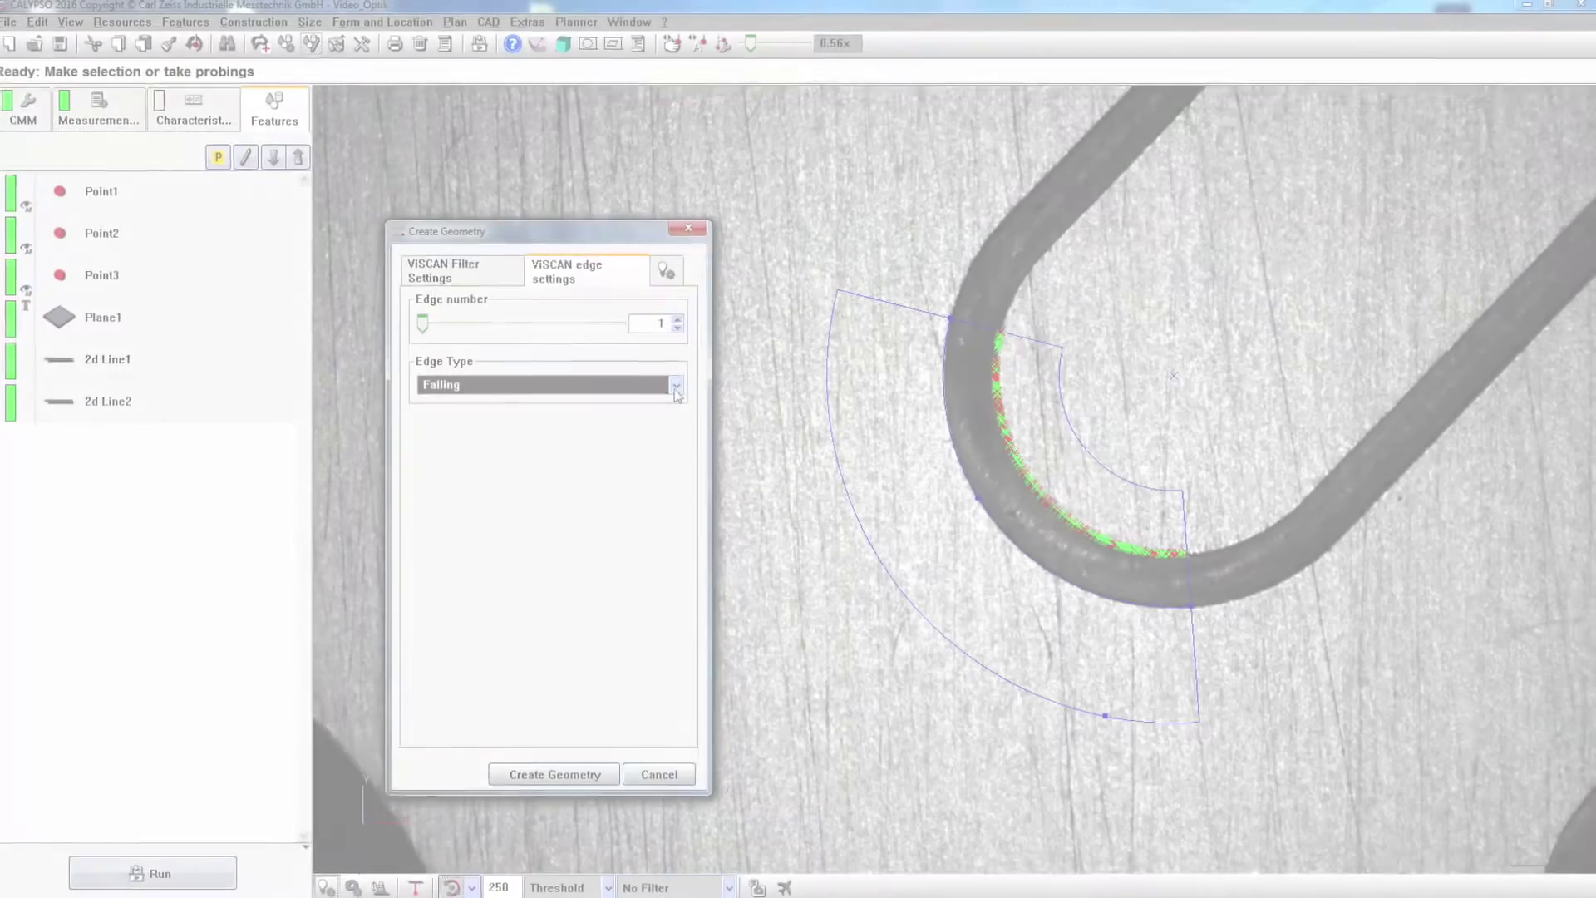
pyautogui.click(672, 383)
pyautogui.click(674, 418)
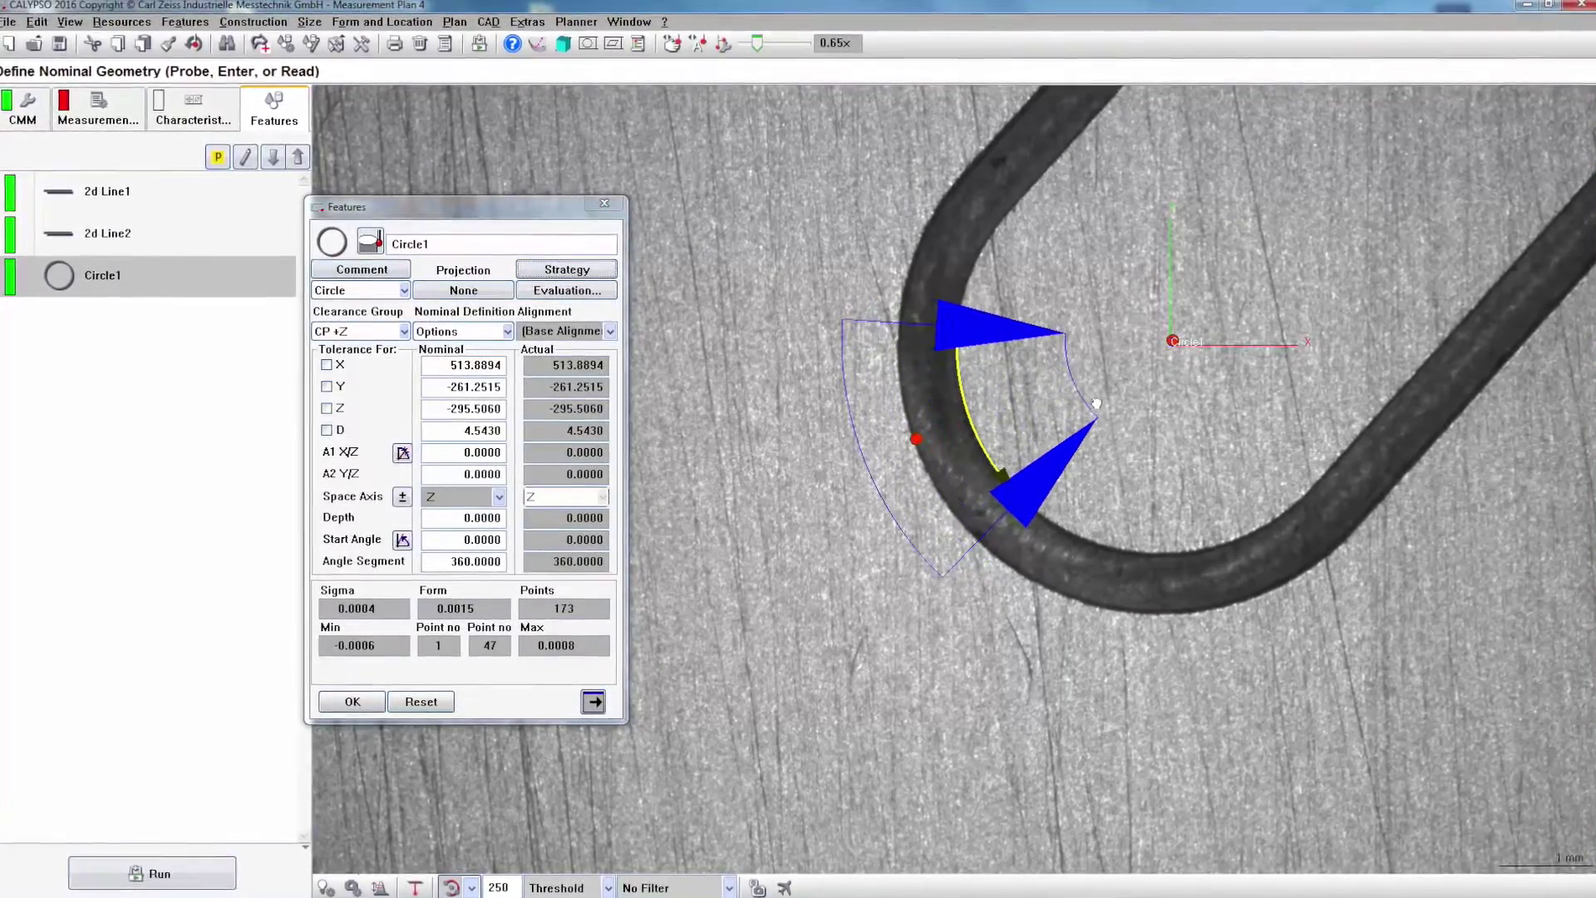
# Shrink Circle1's sector toward the tube and extend its arc along the inner bend to the lower straight
pyautogui.moveTo(1104, 400); pyautogui.dragTo(1055, 444)
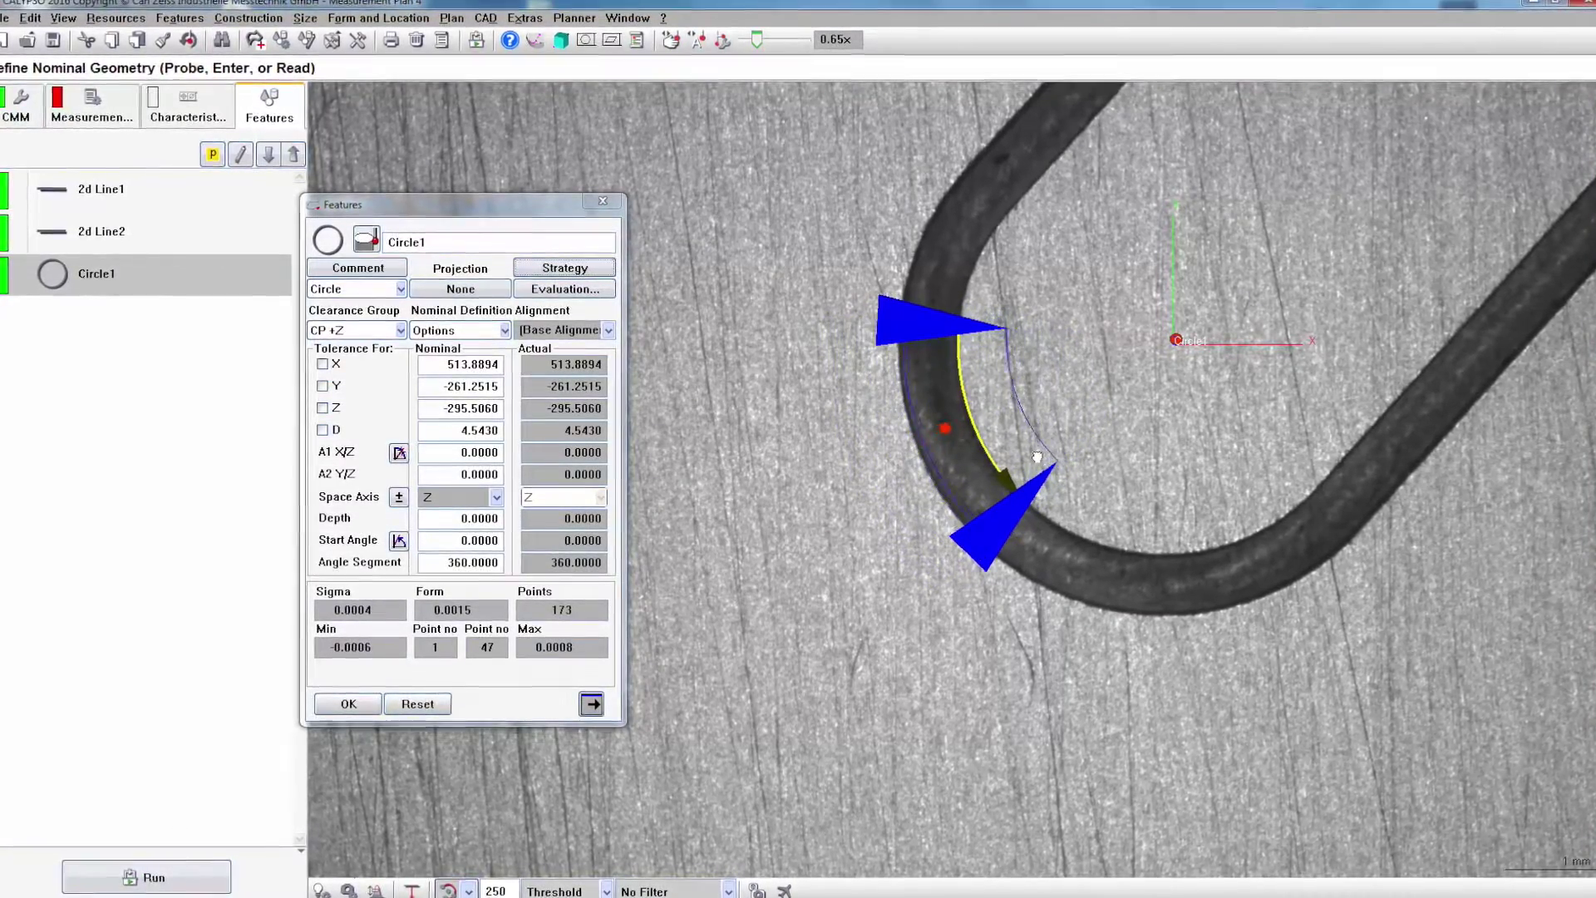
pyautogui.moveTo(992, 533); pyautogui.dragTo(1208, 535)
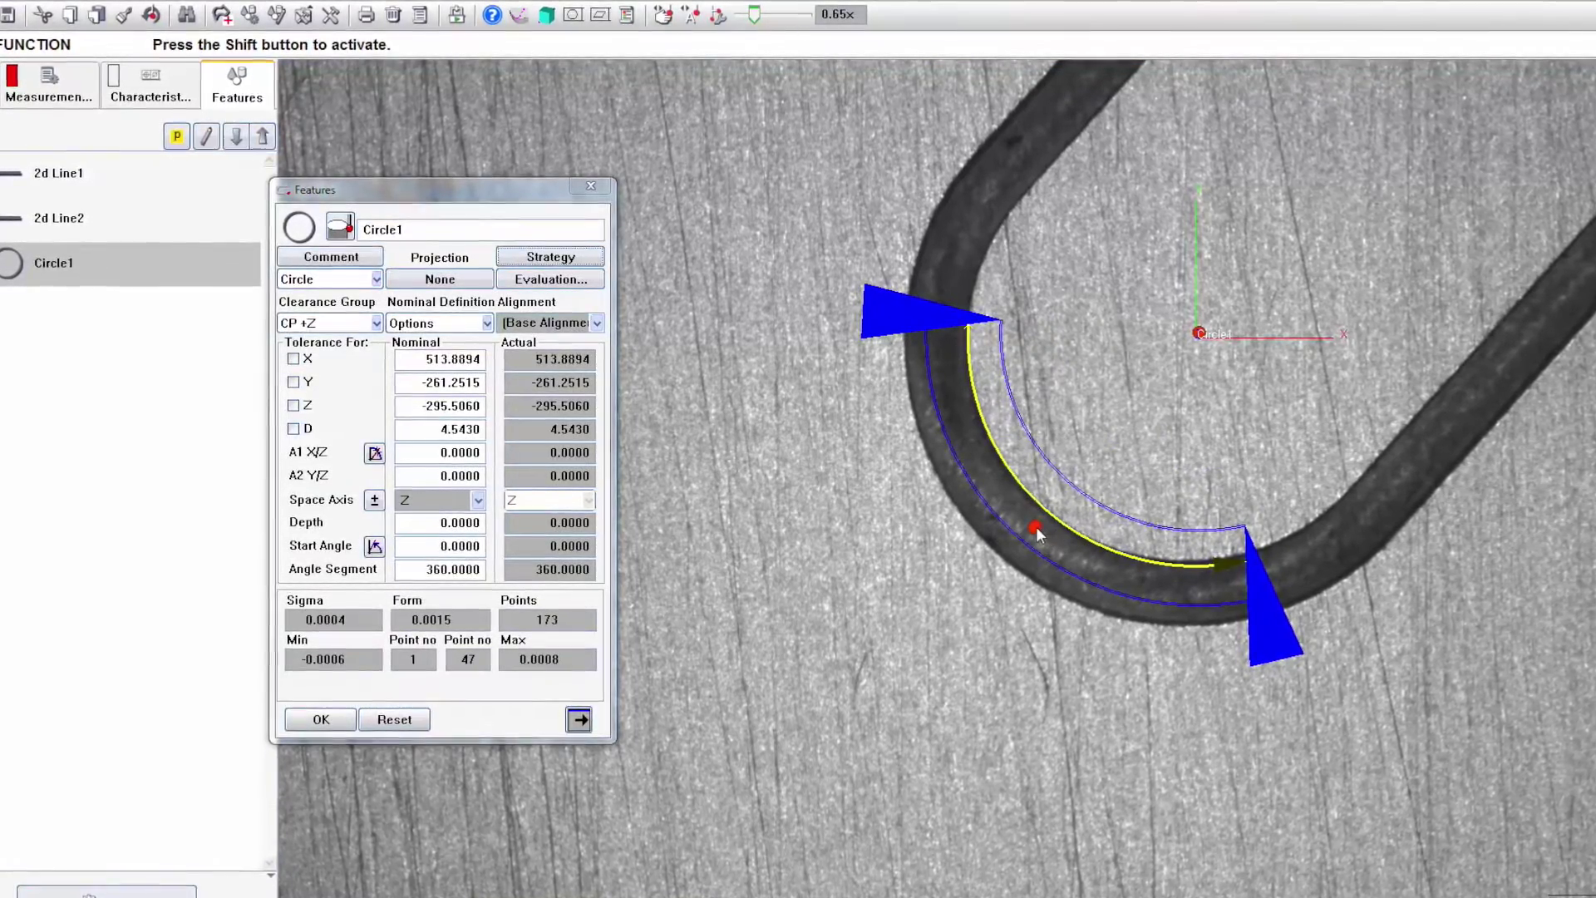
pyautogui.moveTo(1037, 533)
pyautogui.mouseDown()
pyautogui.moveTo(1197, 572)
pyautogui.moveTo(1158, 583)
pyautogui.moveTo(1056, 541)
pyautogui.moveTo(1023, 507)
pyautogui.moveTo(962, 560)
pyautogui.moveTo(1040, 524)
pyautogui.mouseUp()
# In Circle1's Circle Path optics settings, reverse the scan direction and align and rotate the search field
pyautogui.click(546, 253)
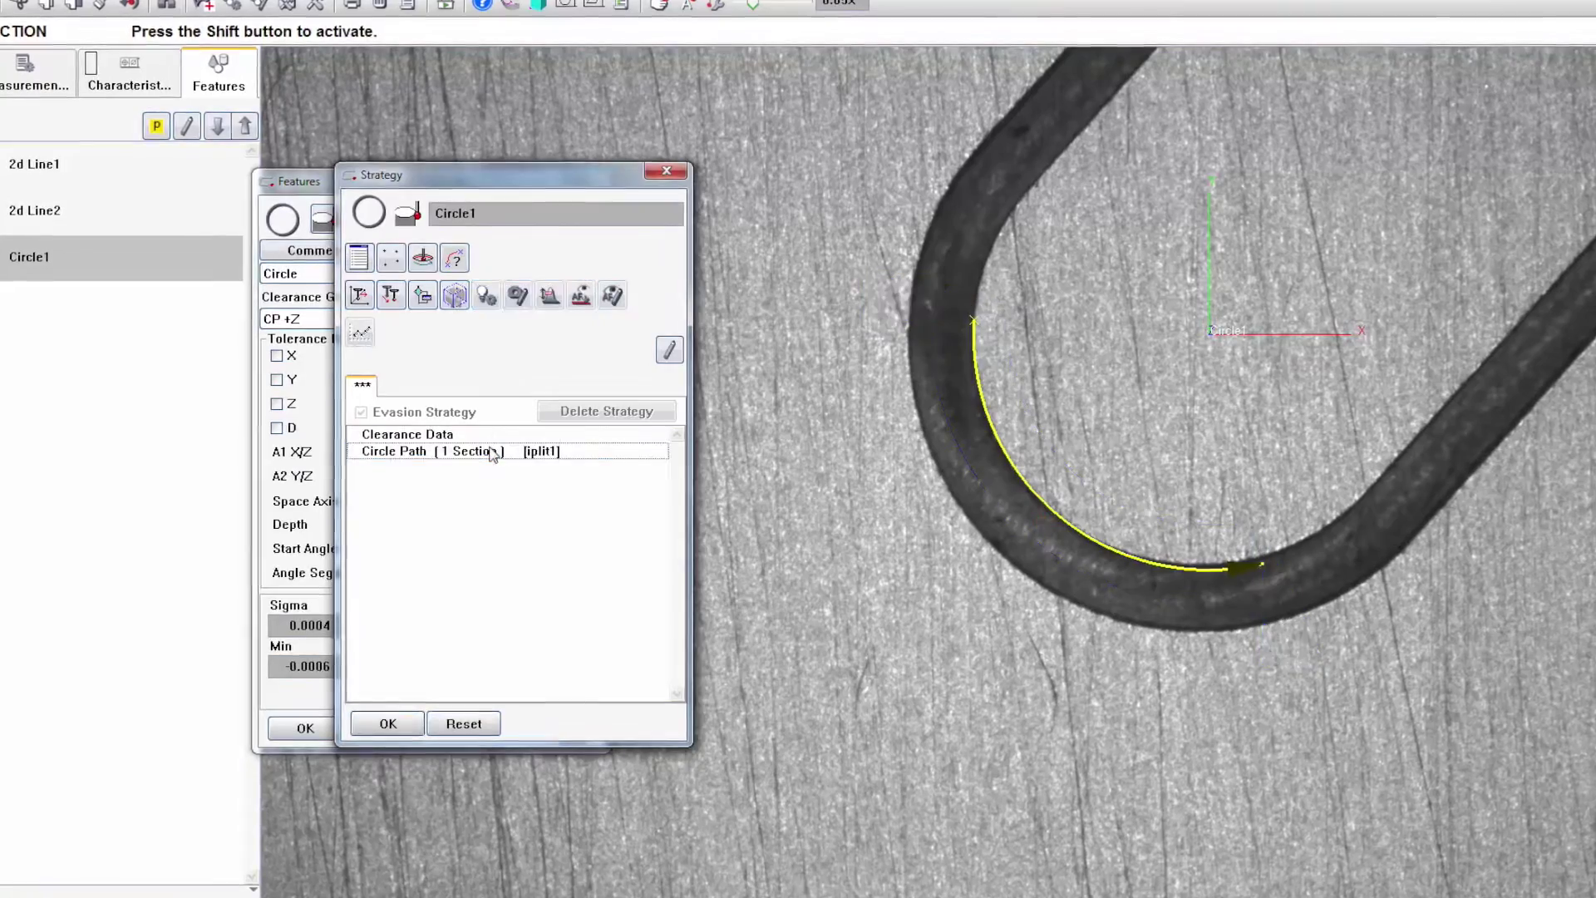
pyautogui.doubleClick(492, 453)
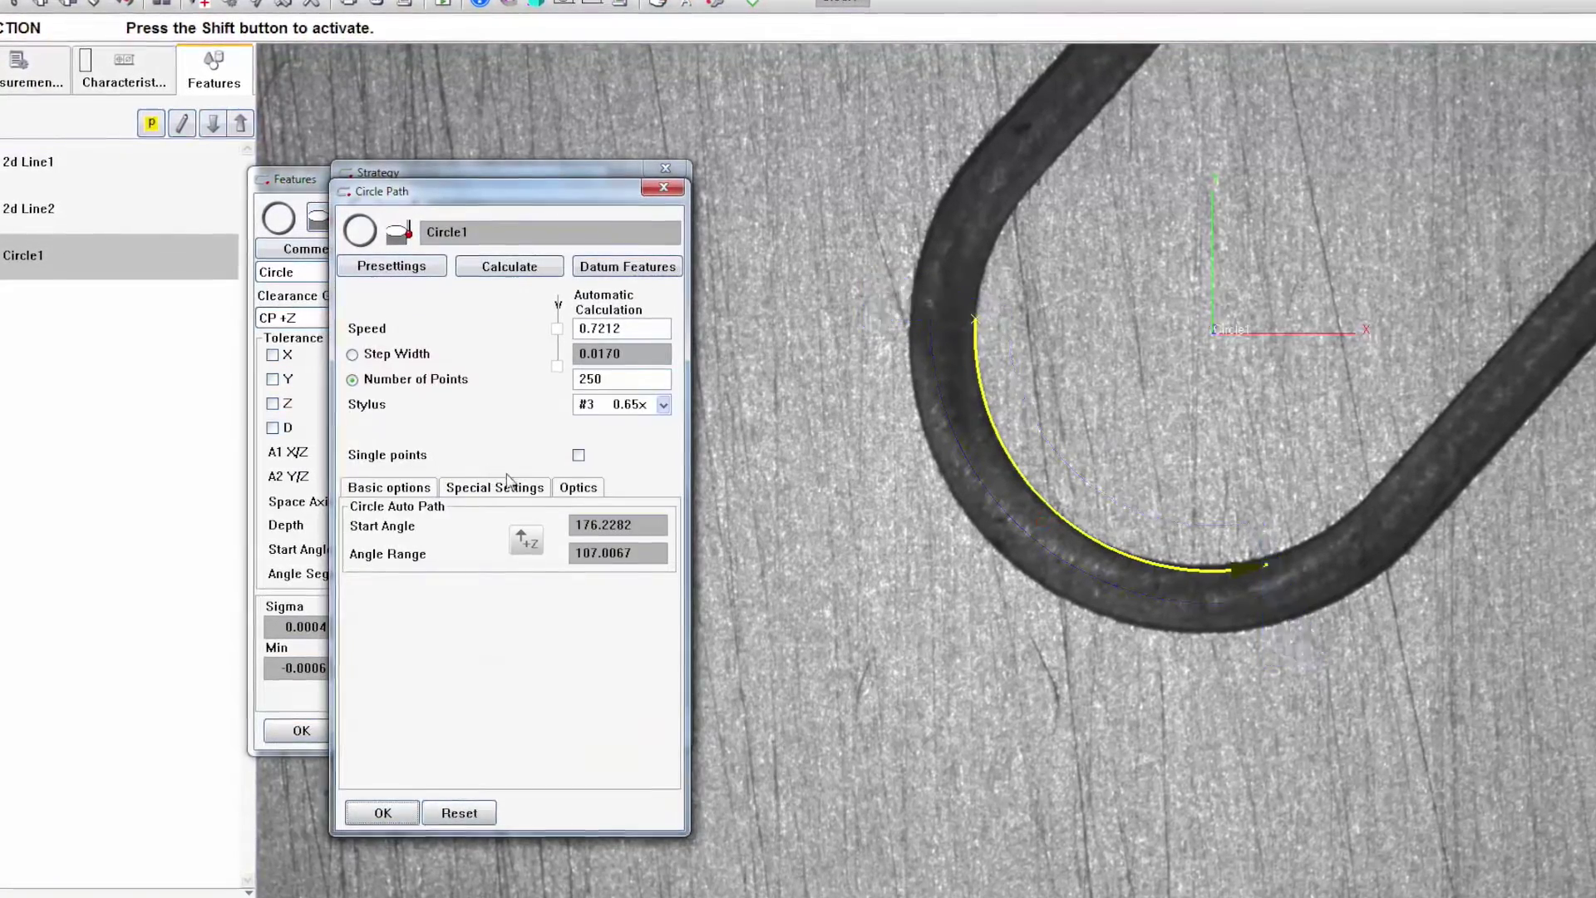
pyautogui.click(577, 488)
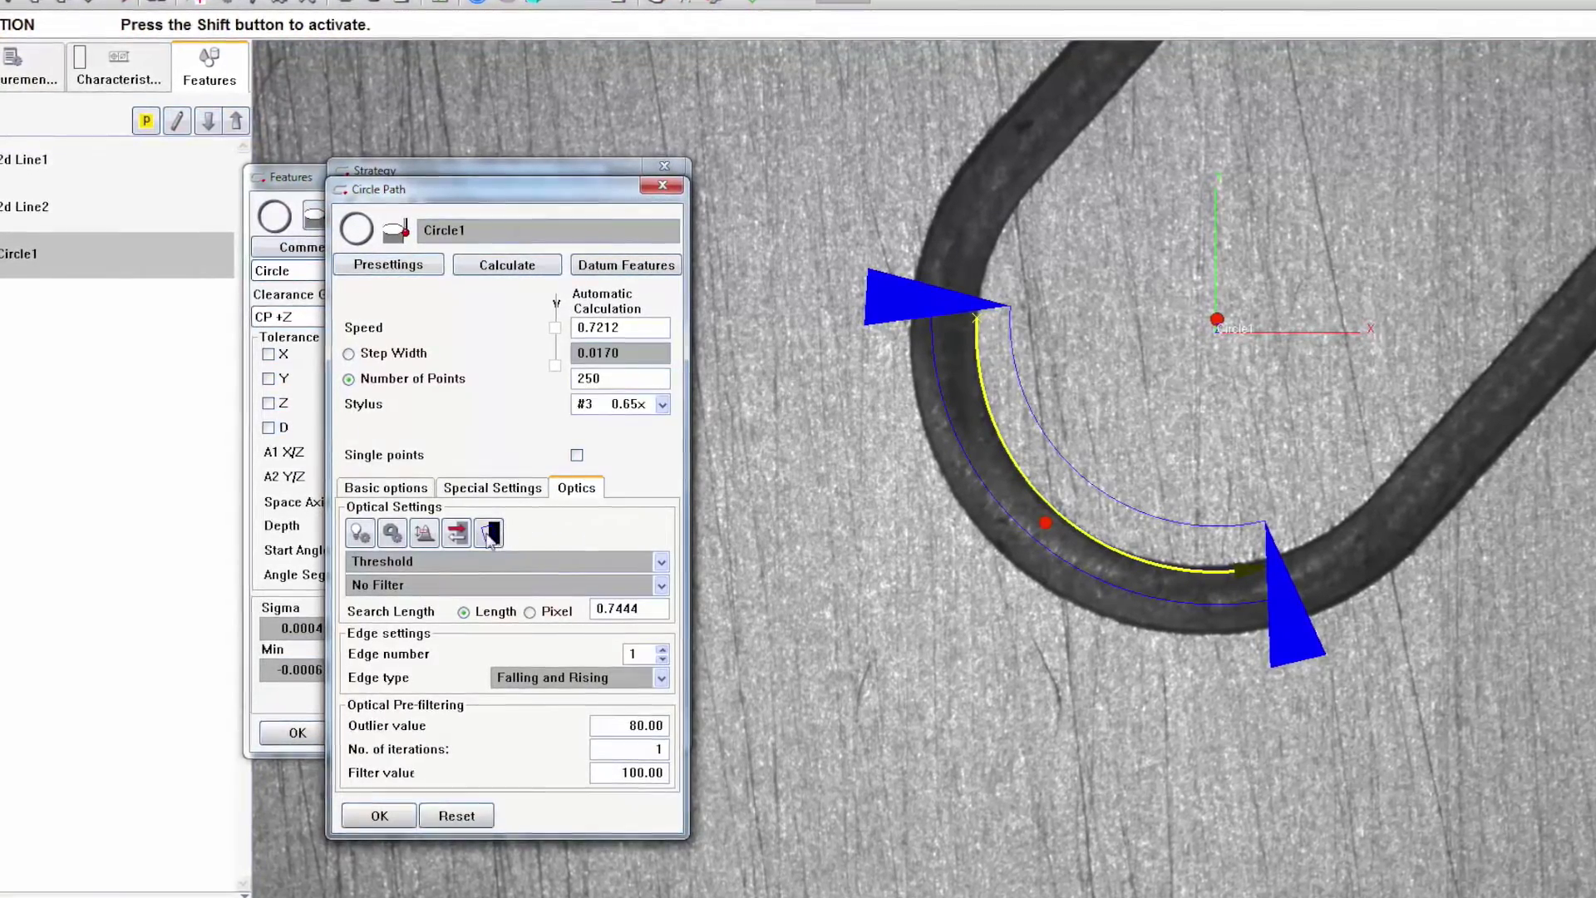
pyautogui.click(457, 533)
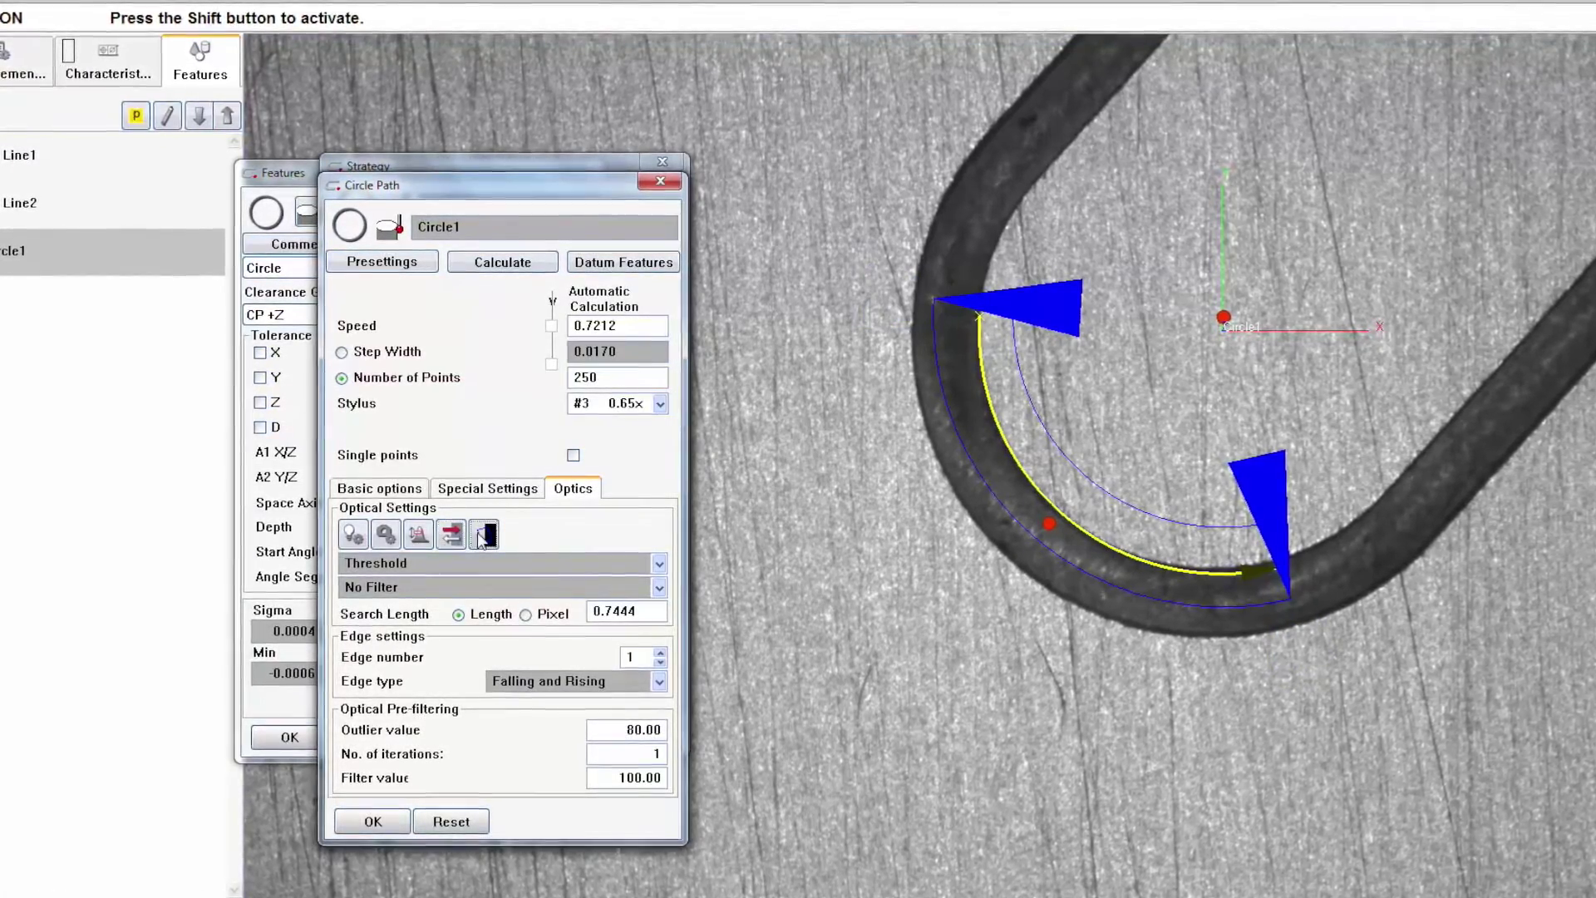
pyautogui.click(481, 536)
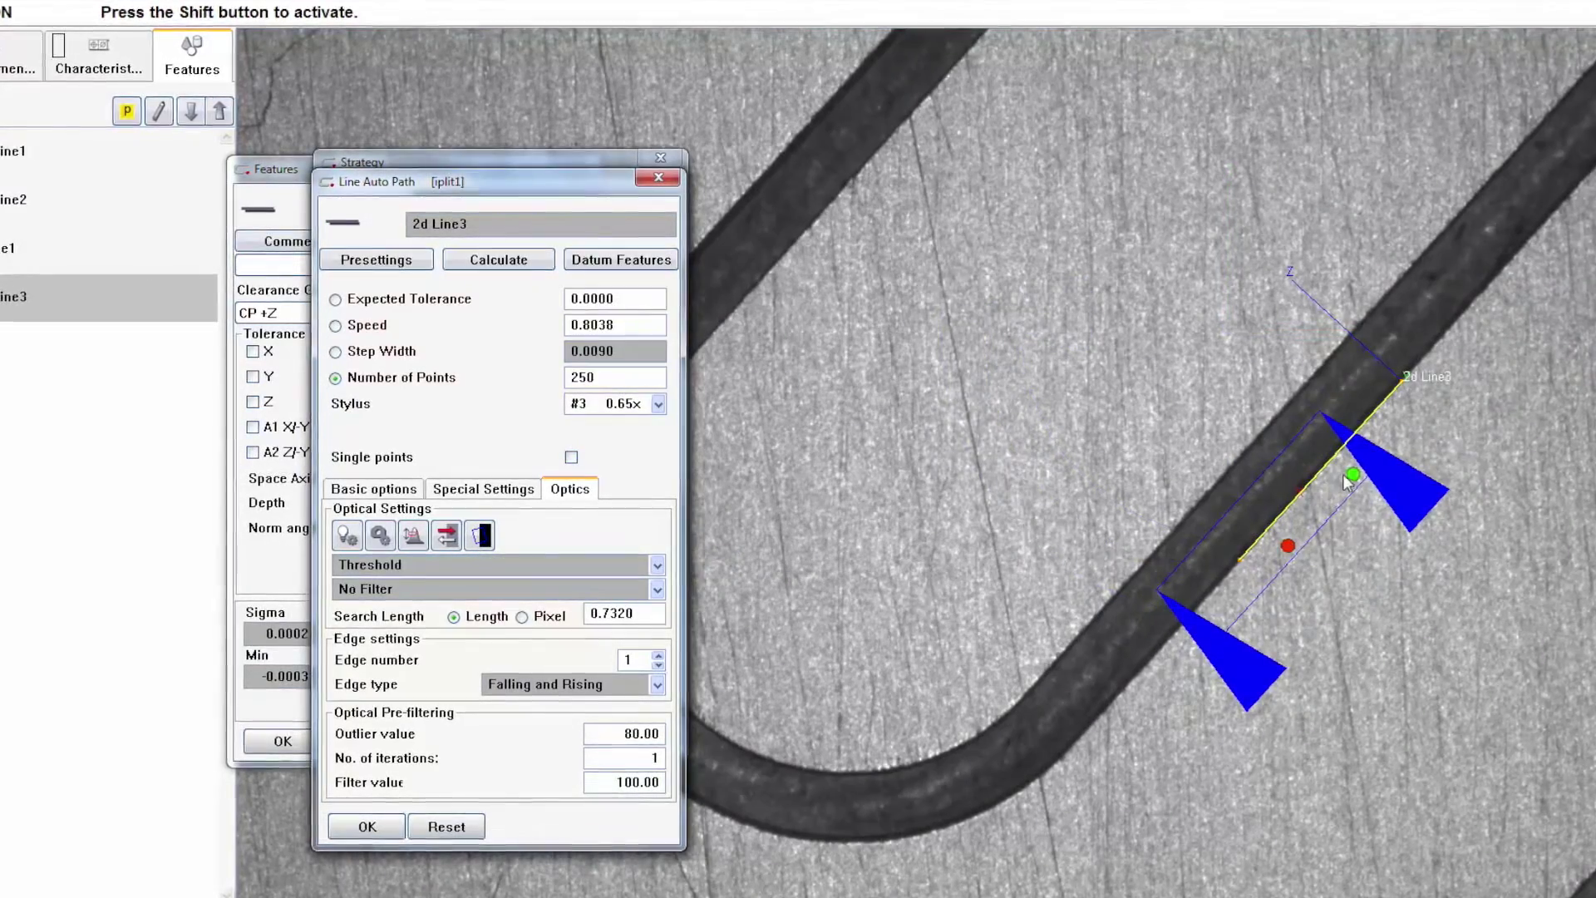
pyautogui.moveTo(1349, 483); pyautogui.dragTo(1500, 381)
pyautogui.click(476, 489)
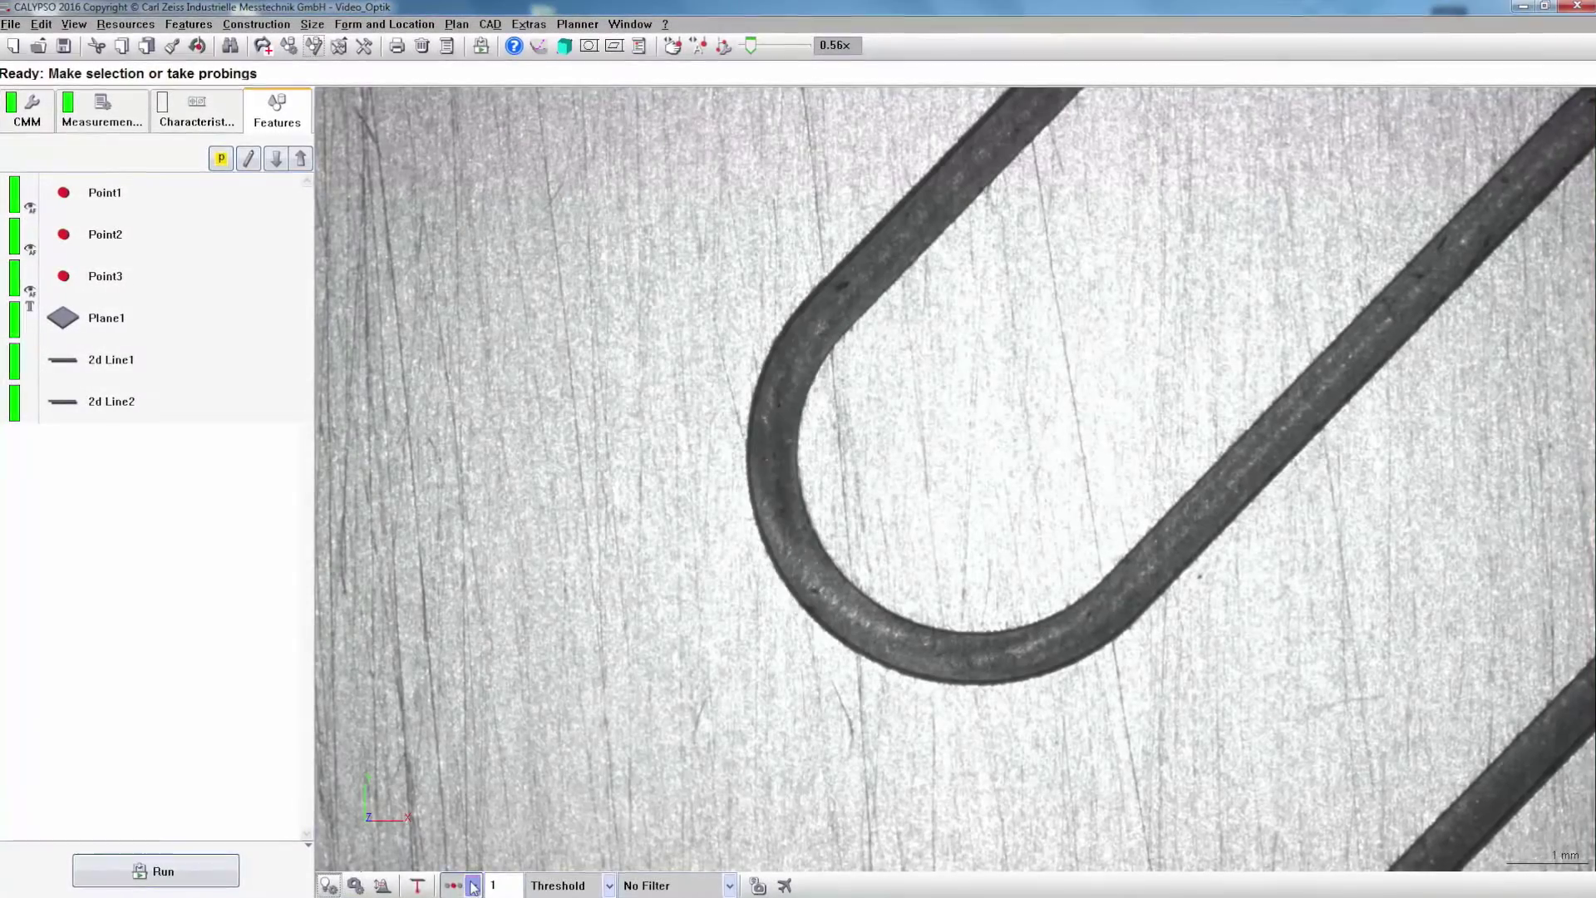
# Line-scan two points on the straight wire edge to create 2d Line3, then run Auto Light
pyautogui.click(473, 887)
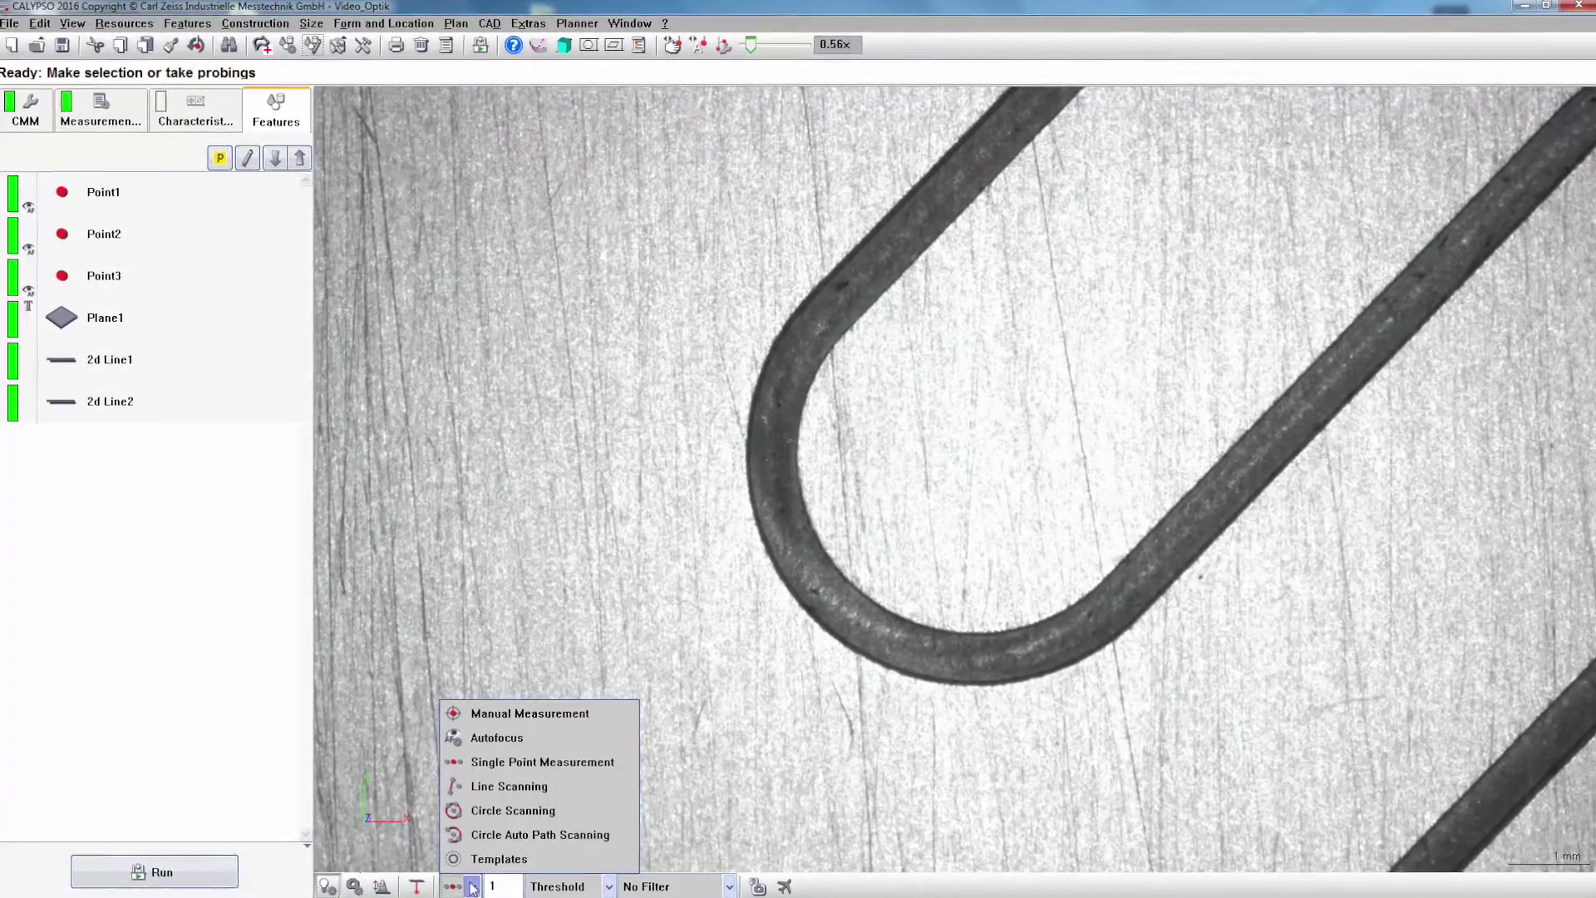
pyautogui.click(466, 790)
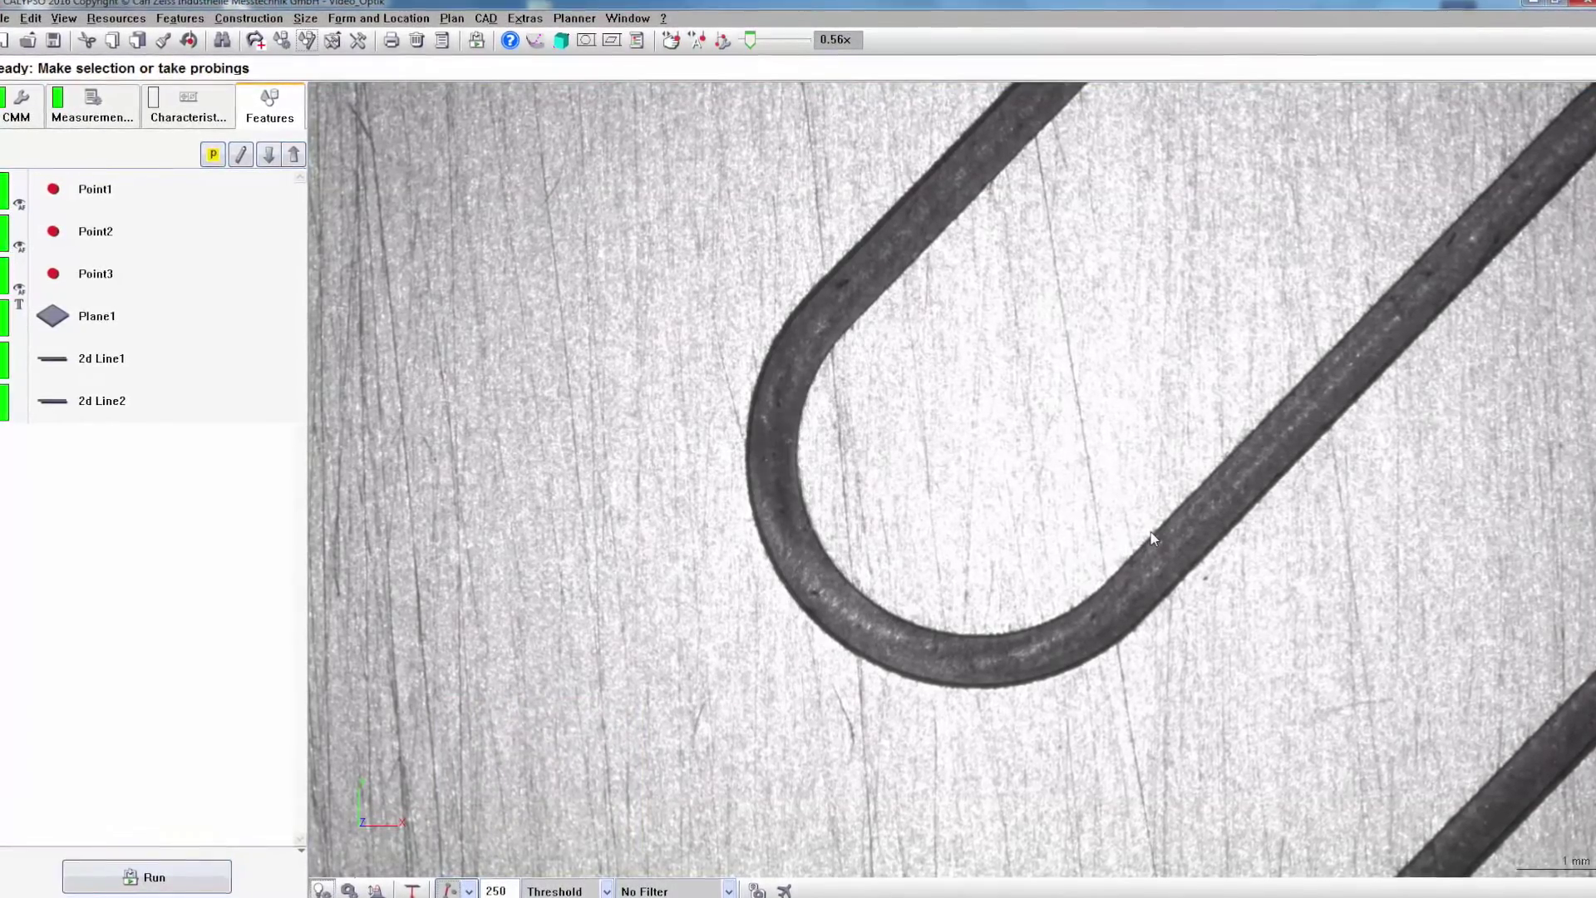
pyautogui.click(1331, 354)
pyautogui.click(1306, 331)
pyautogui.click(764, 265)
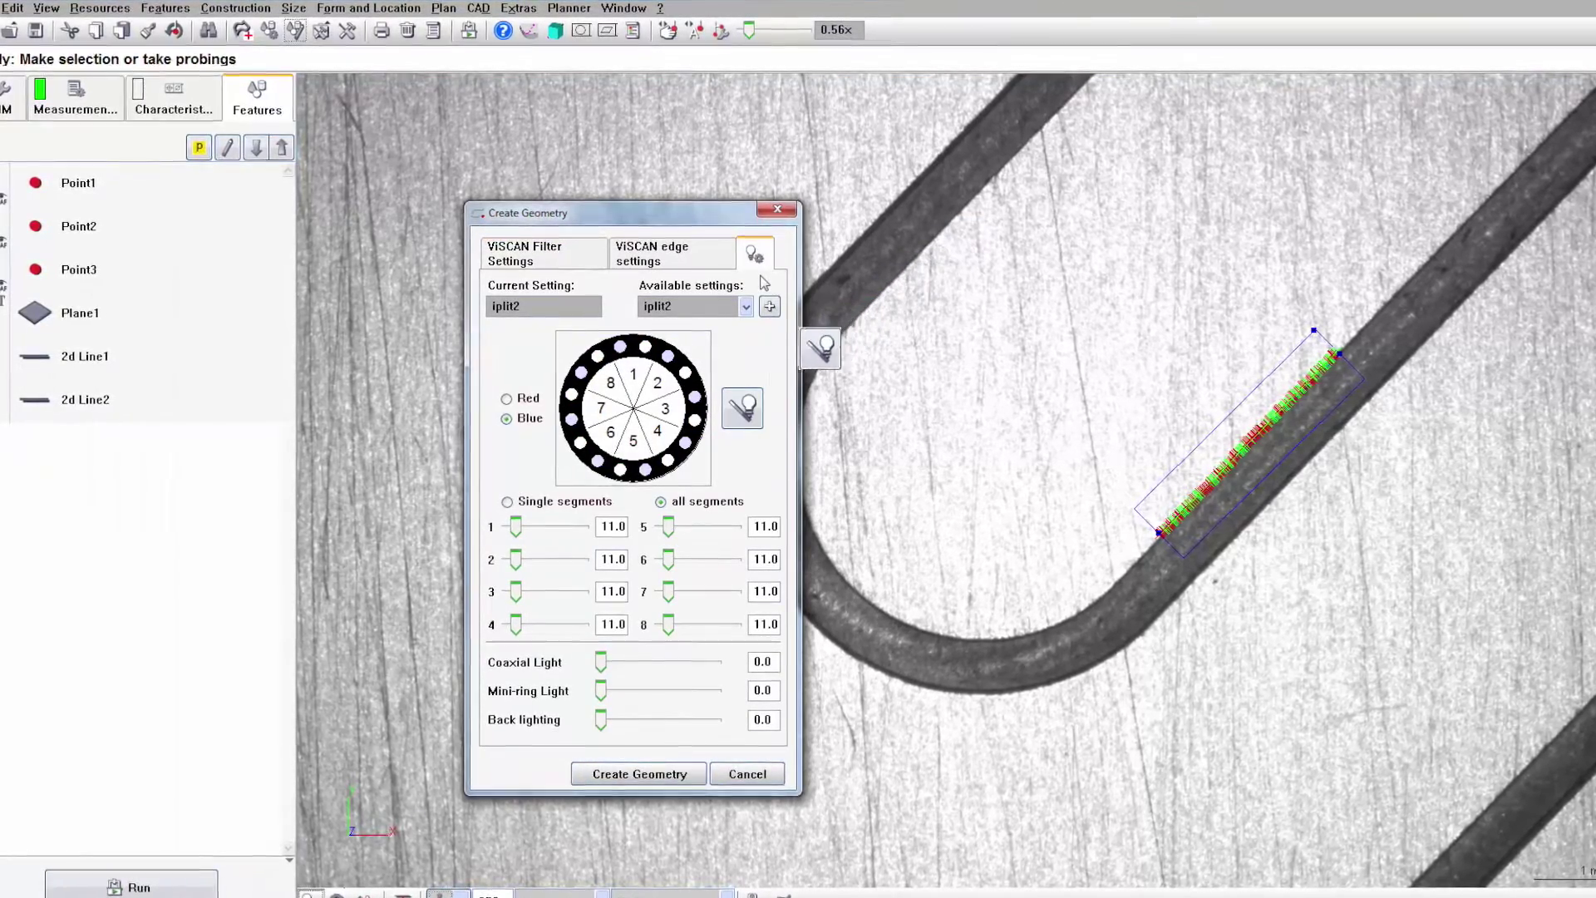
pyautogui.click(747, 407)
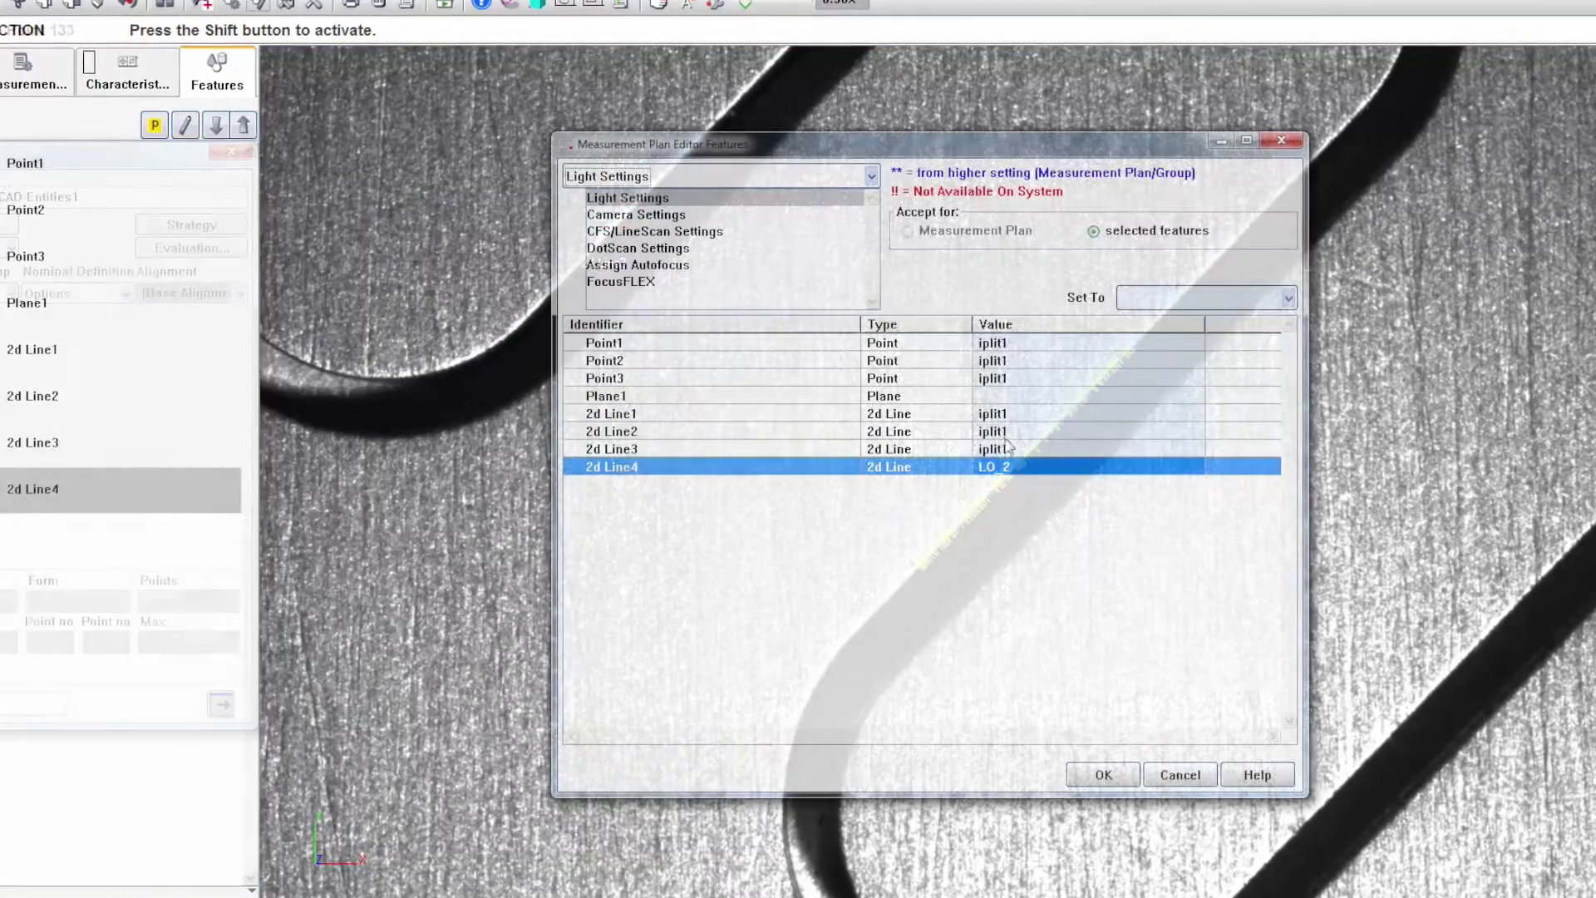
# Assign Auto Light to 2d Line3 in the light settings table, then select 2d Line4
pyautogui.click(1009, 450)
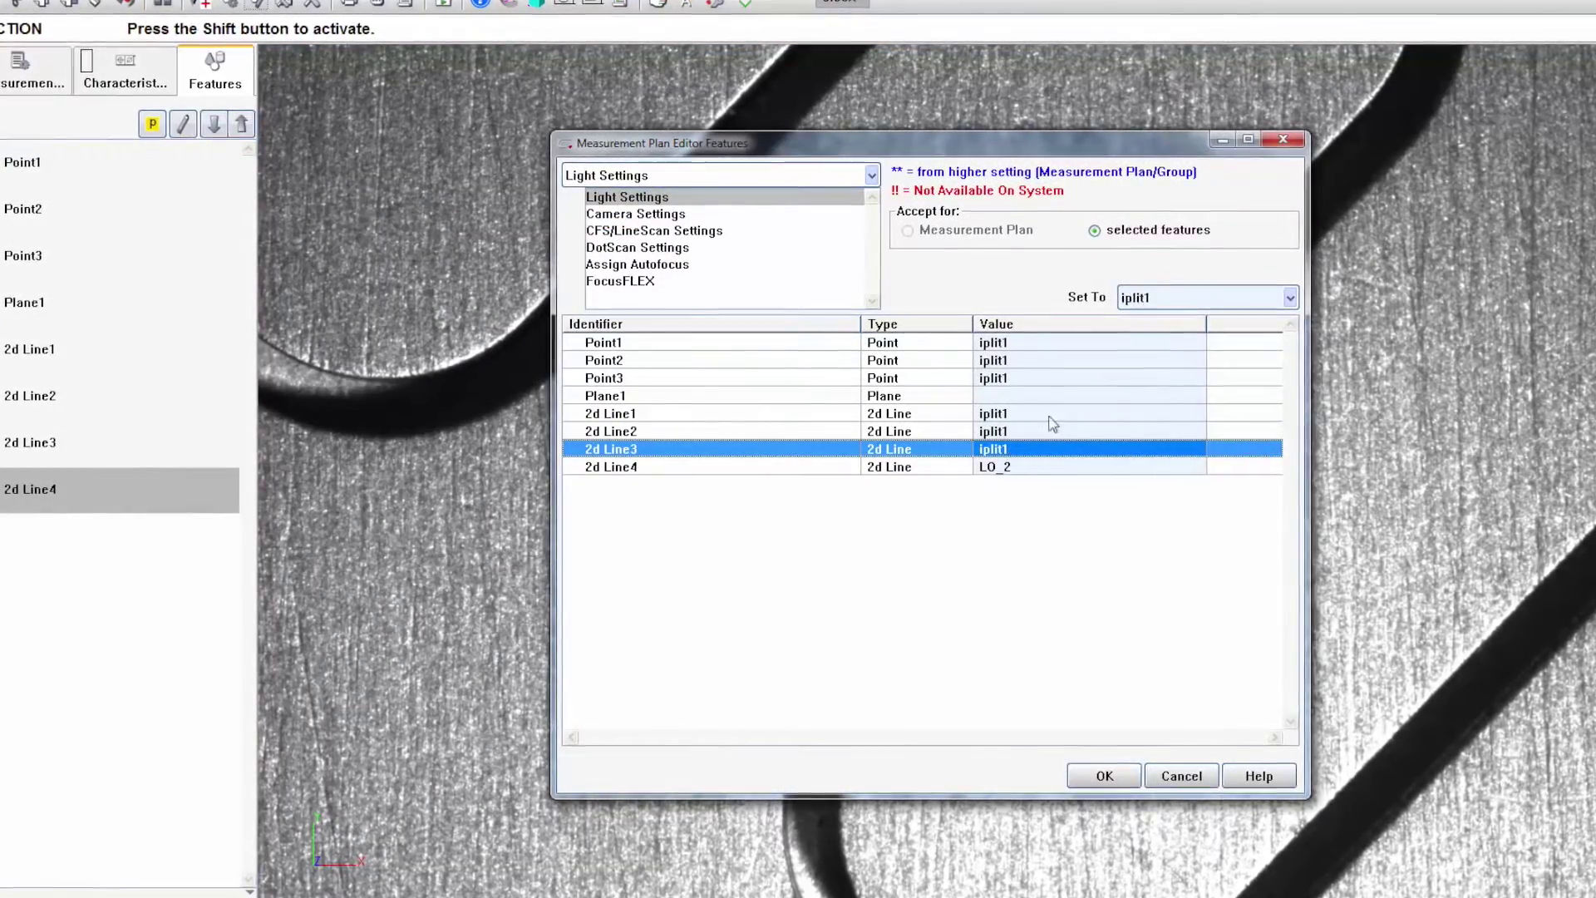
pyautogui.click(1197, 298)
pyautogui.click(1185, 314)
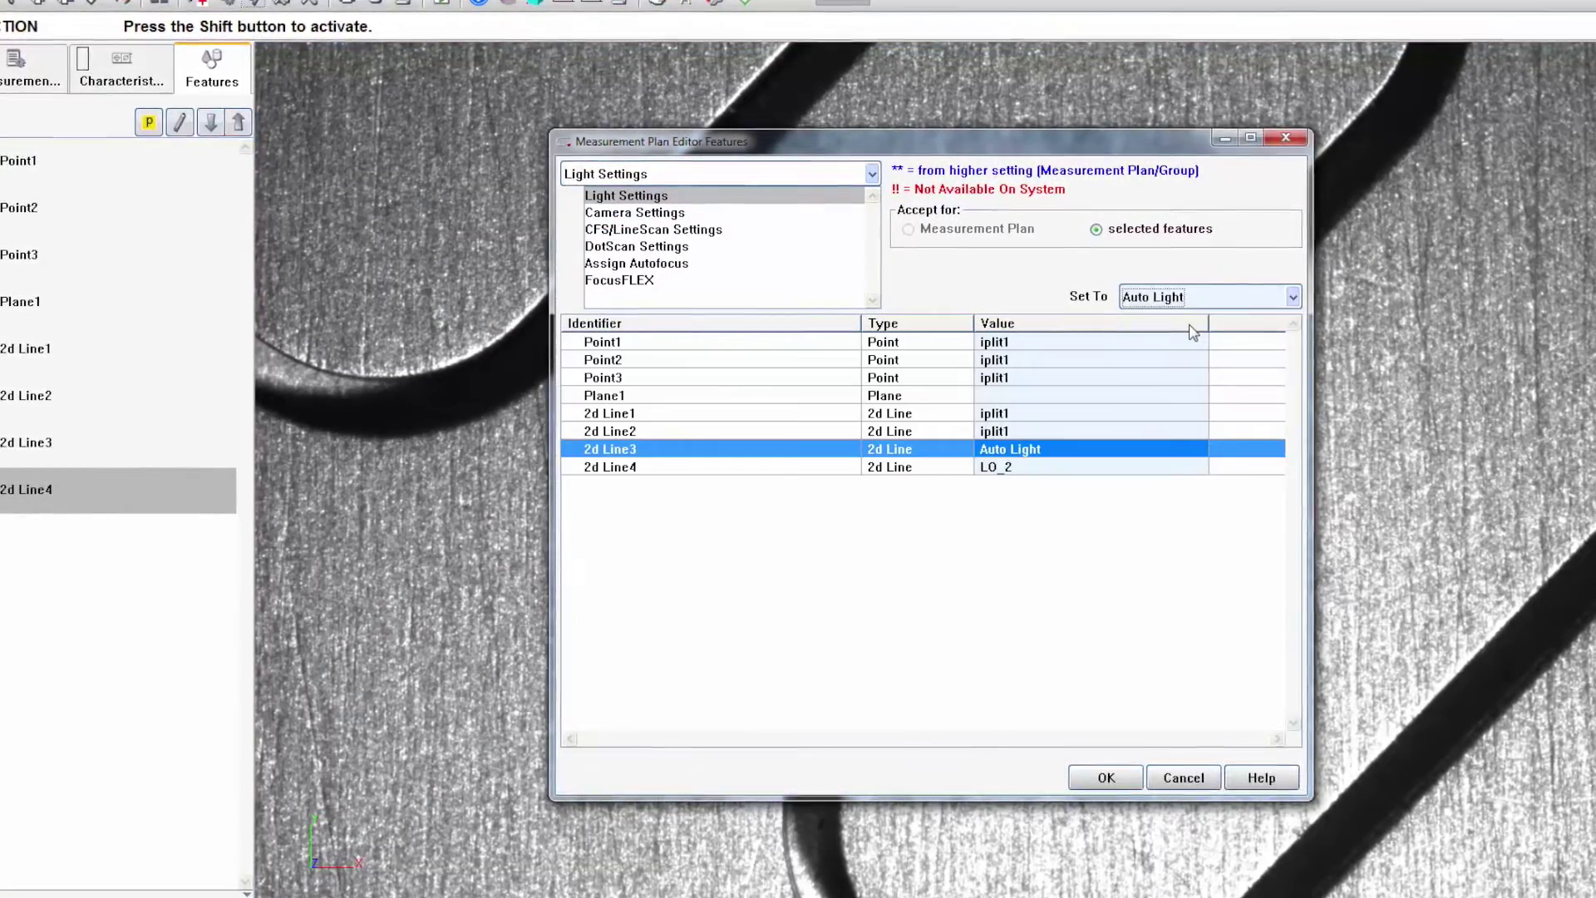
pyautogui.click(1188, 468)
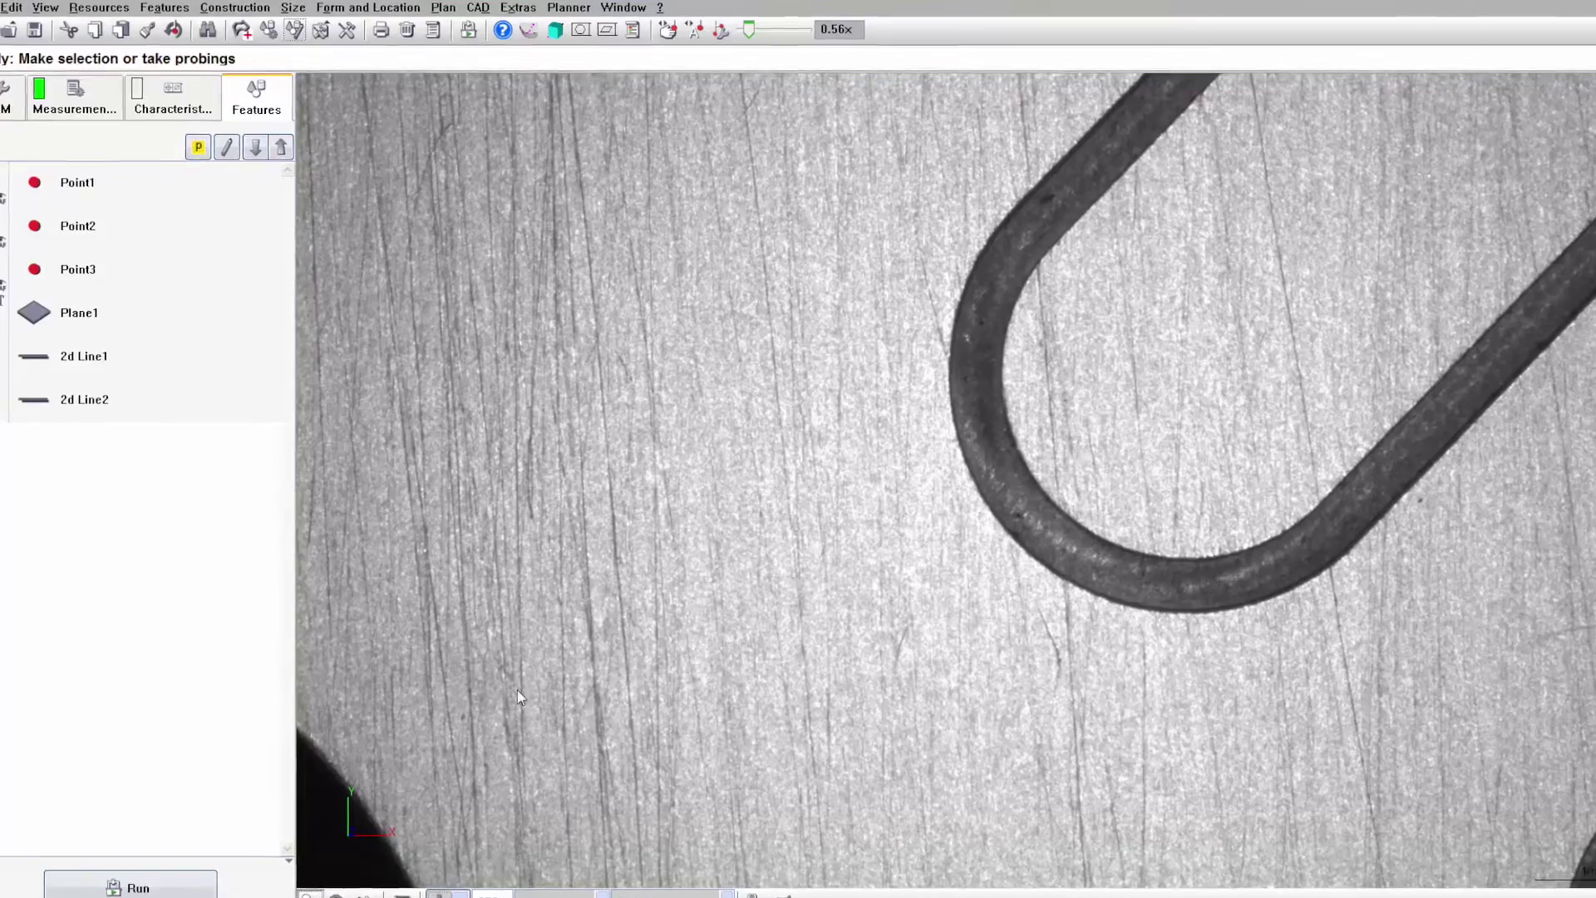
# Choose Circle Auto Path Scanning from the video image's right-click probing menu
pyautogui.rightClick(463, 859)
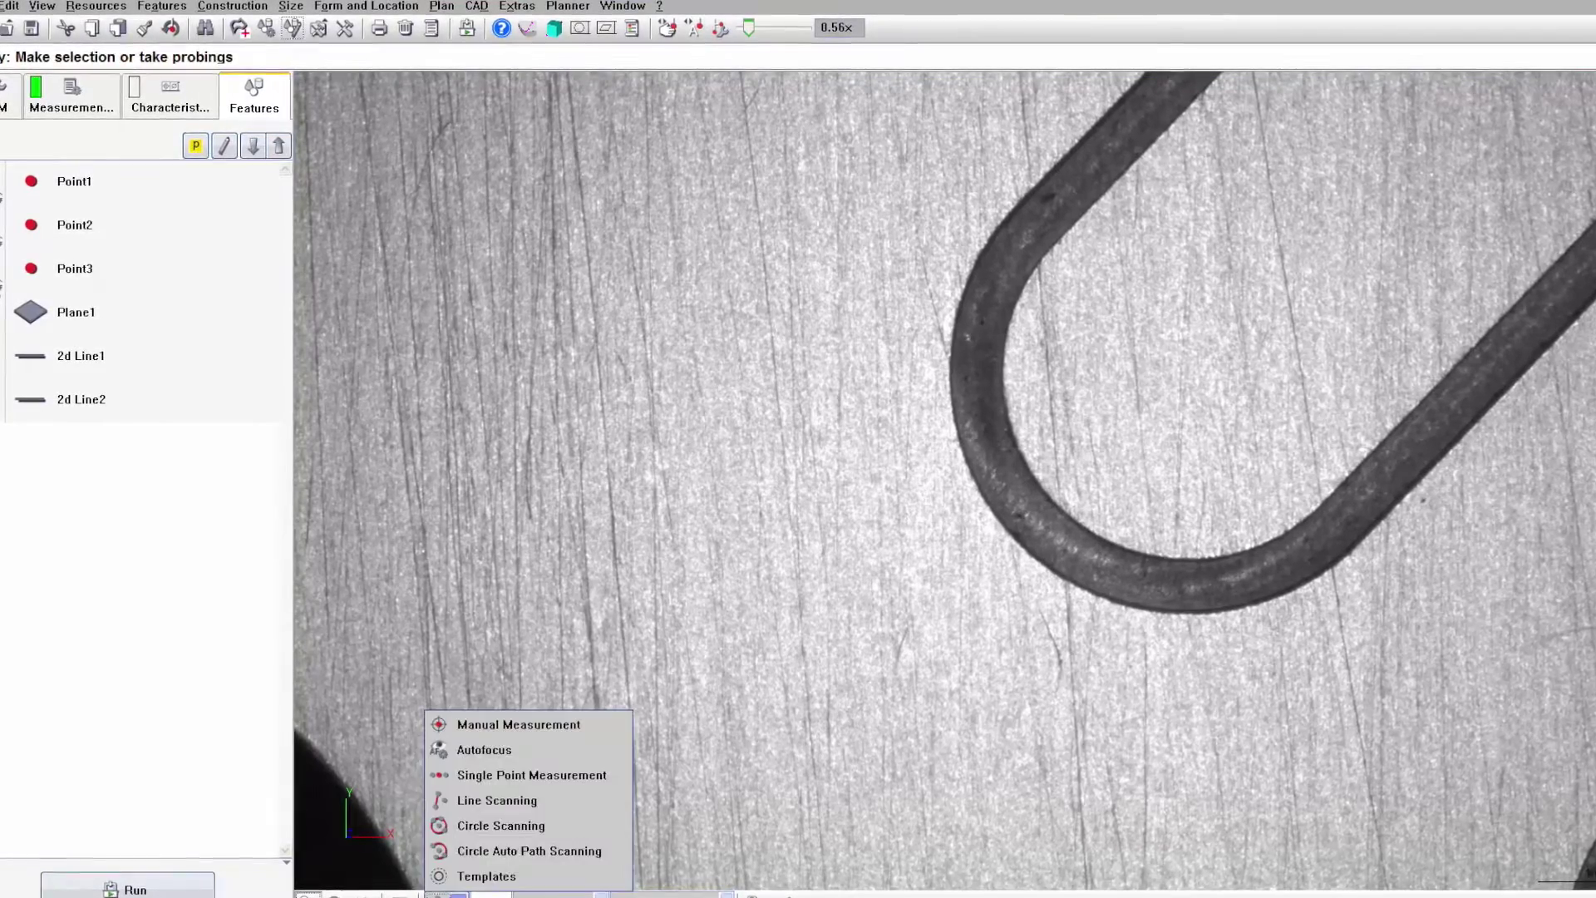
pyautogui.click(469, 851)
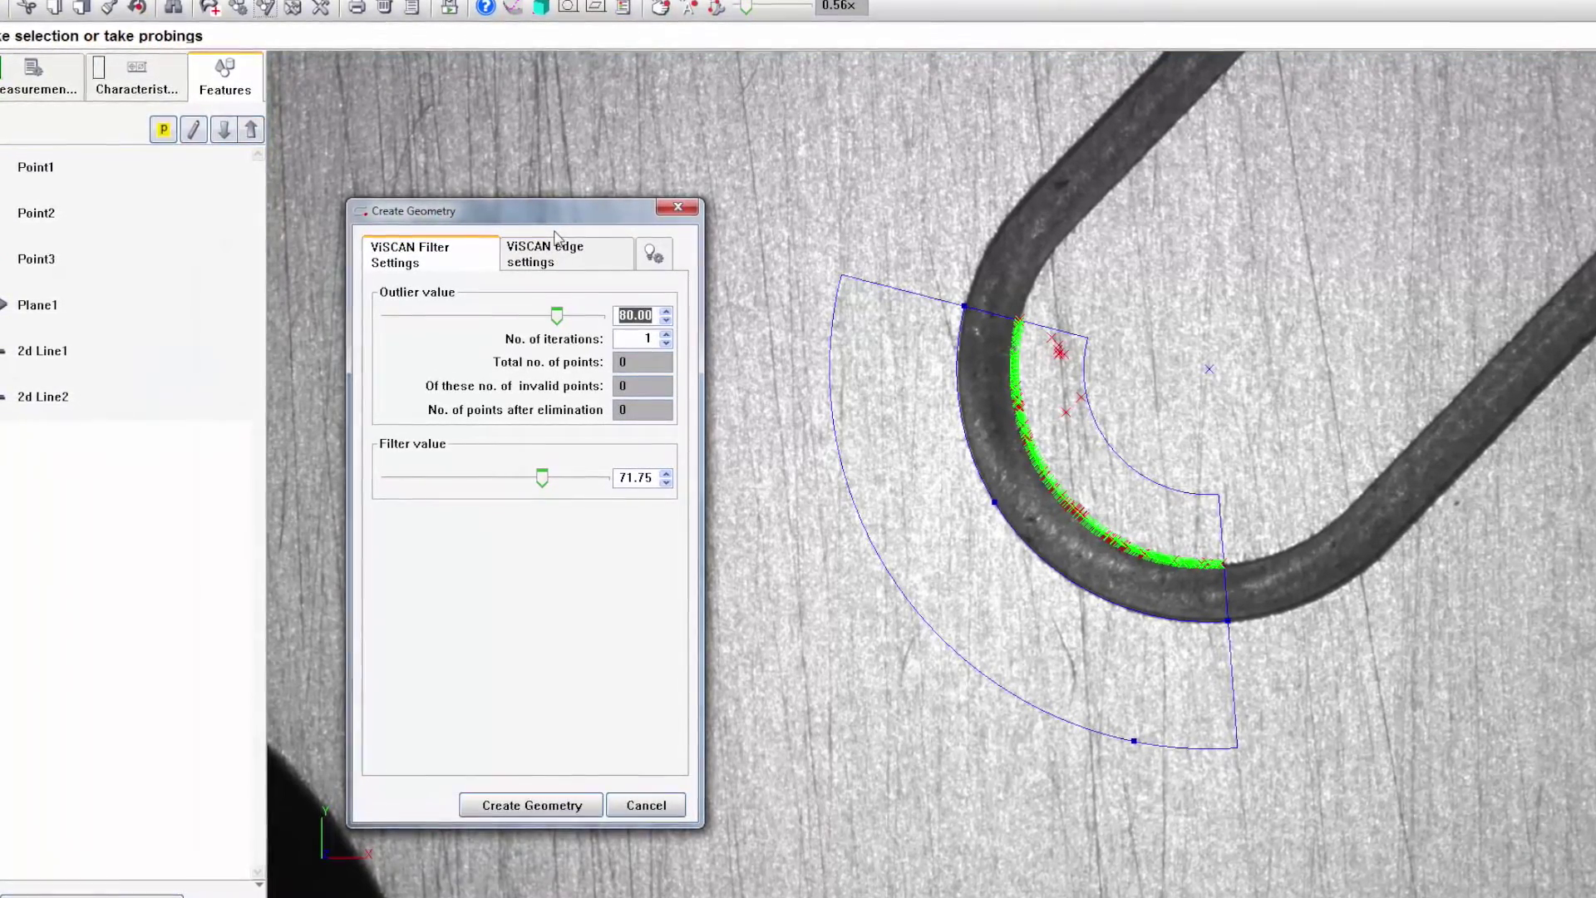
# Set the edge detection to Rising edge type with edge number 1, after trying edge 2 and Falling
pyautogui.click(564, 253)
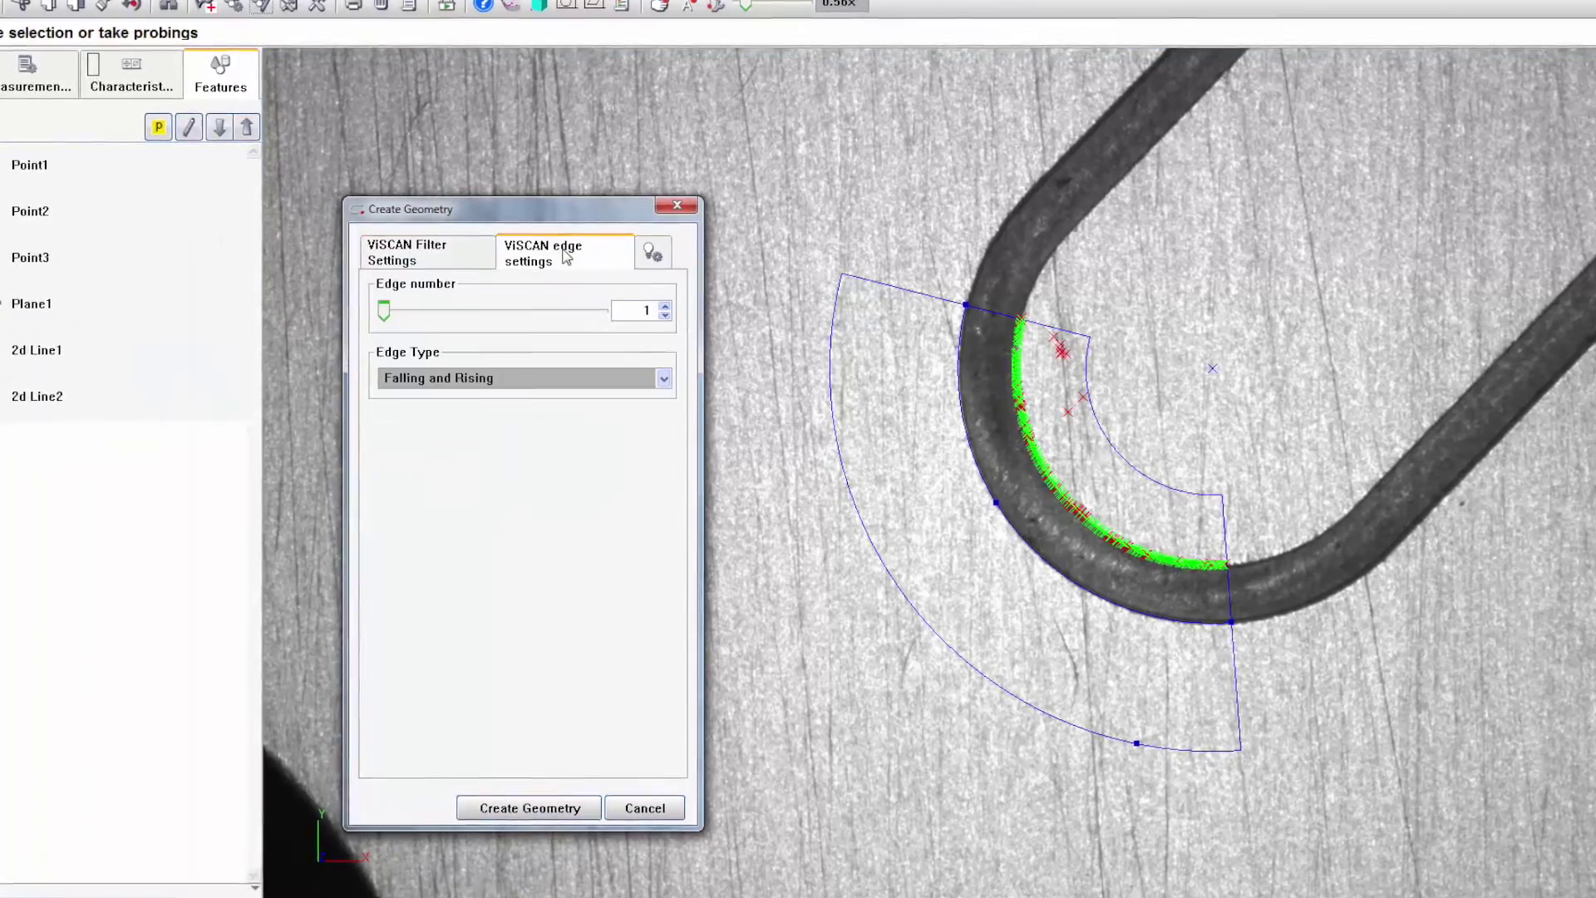
pyautogui.click(664, 306)
pyautogui.click(664, 316)
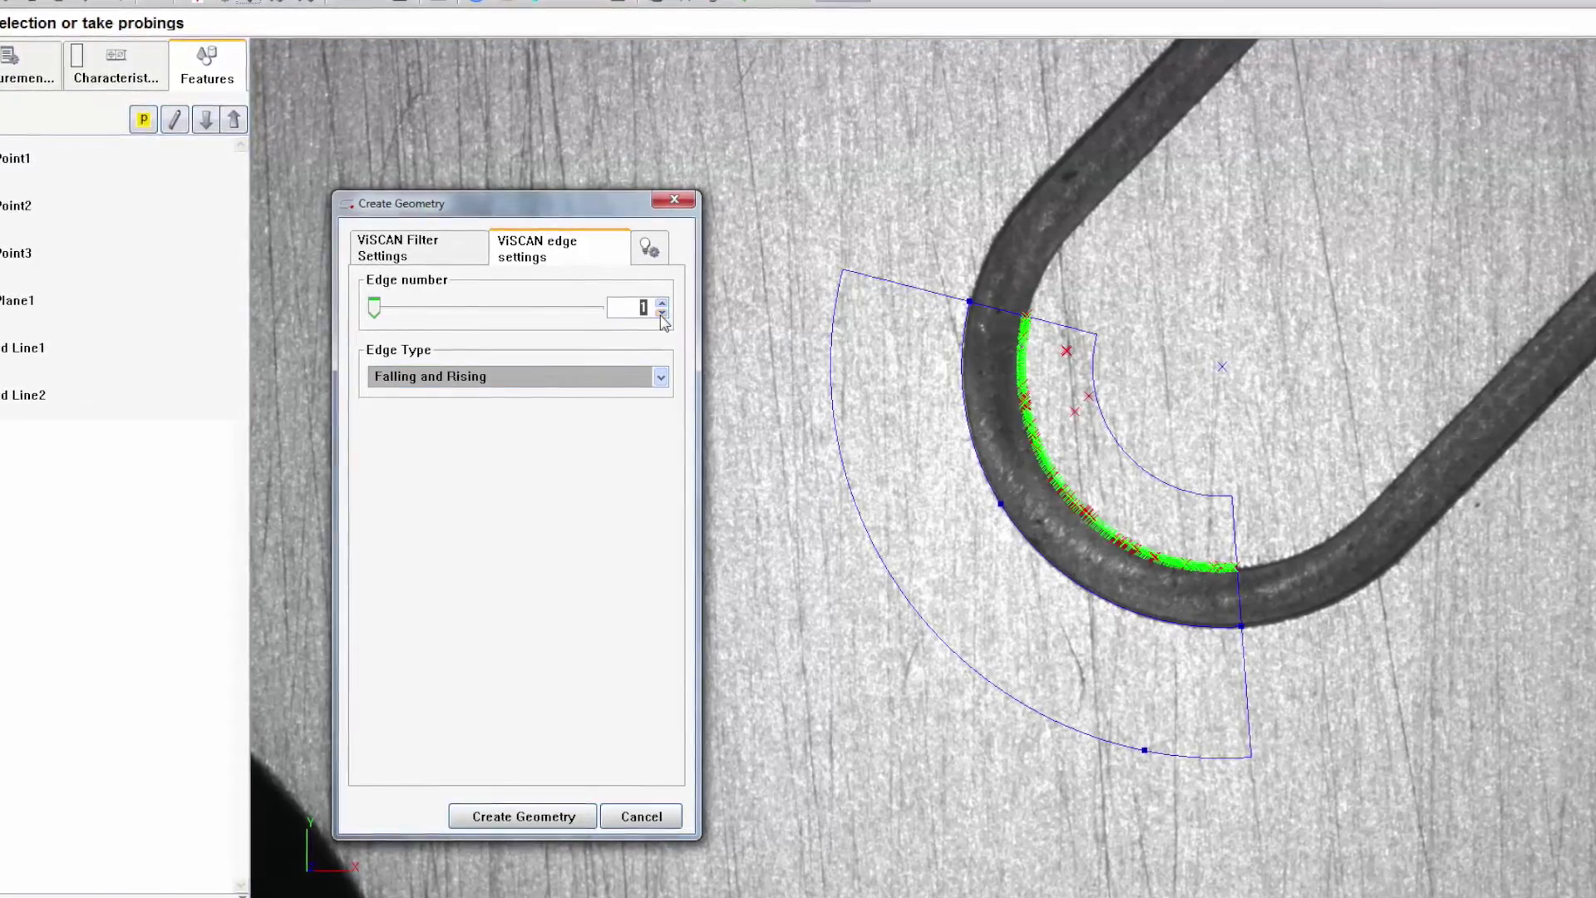
pyautogui.click(660, 376)
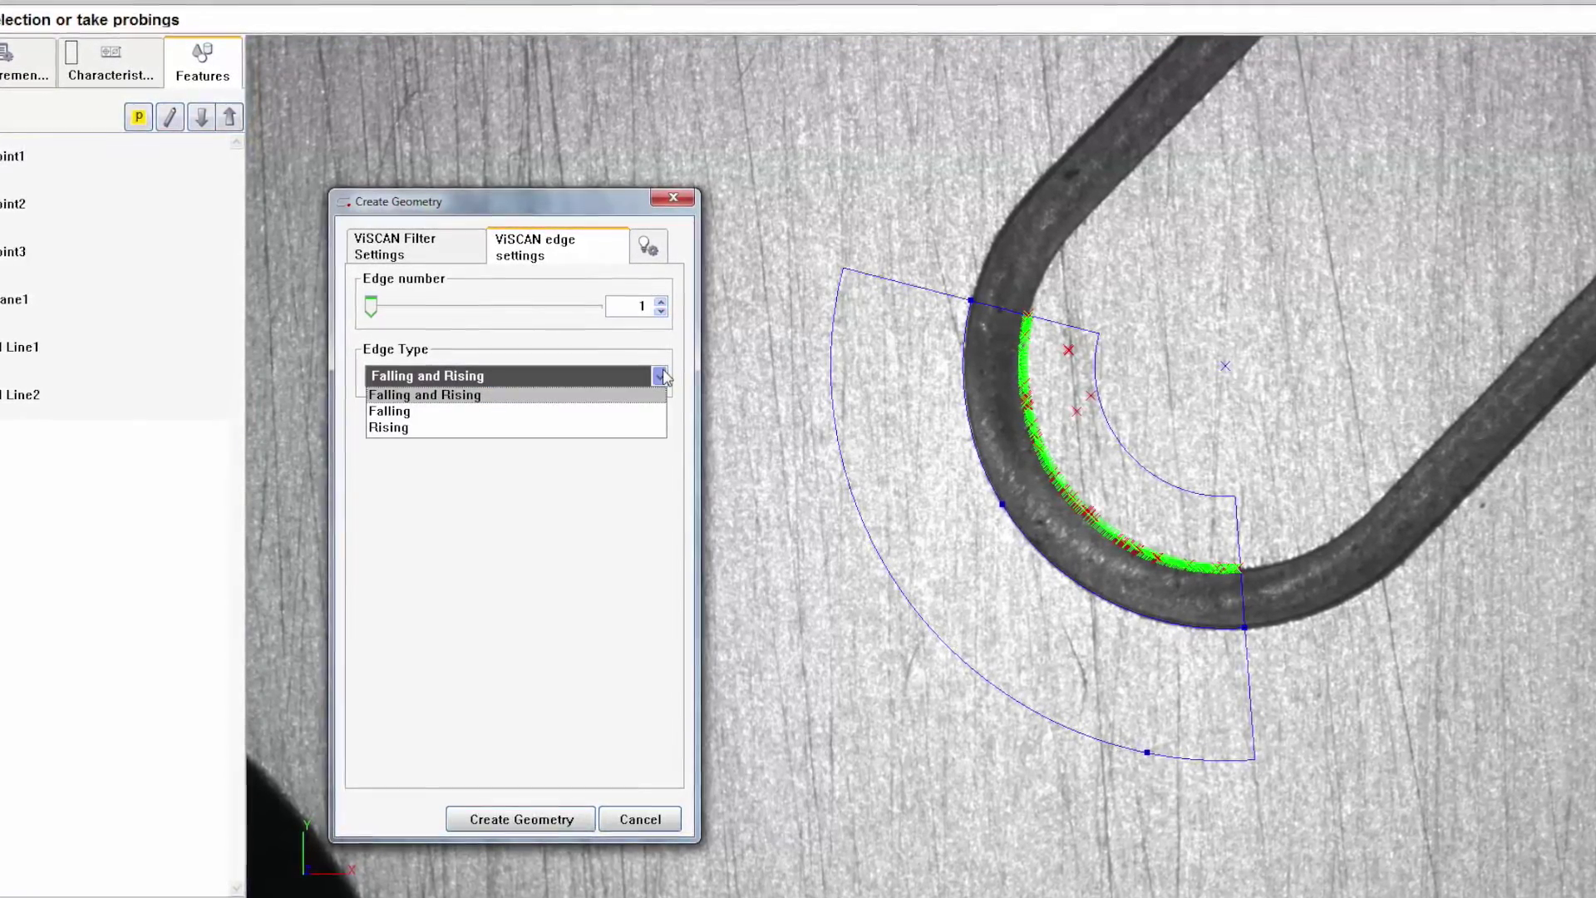
pyautogui.click(660, 410)
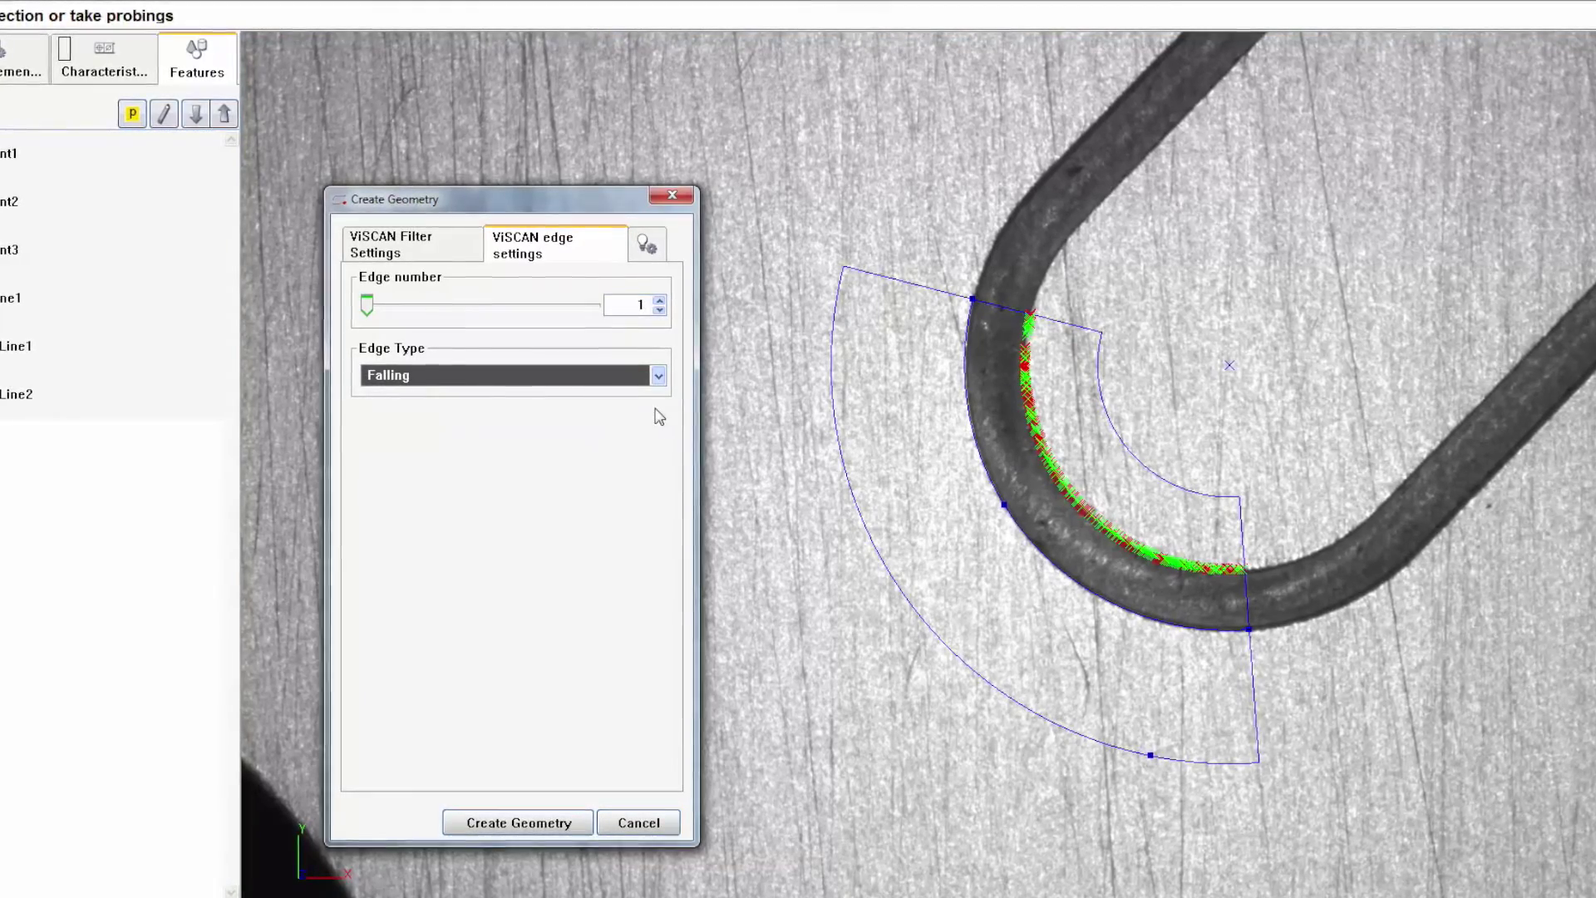
pyautogui.click(658, 375)
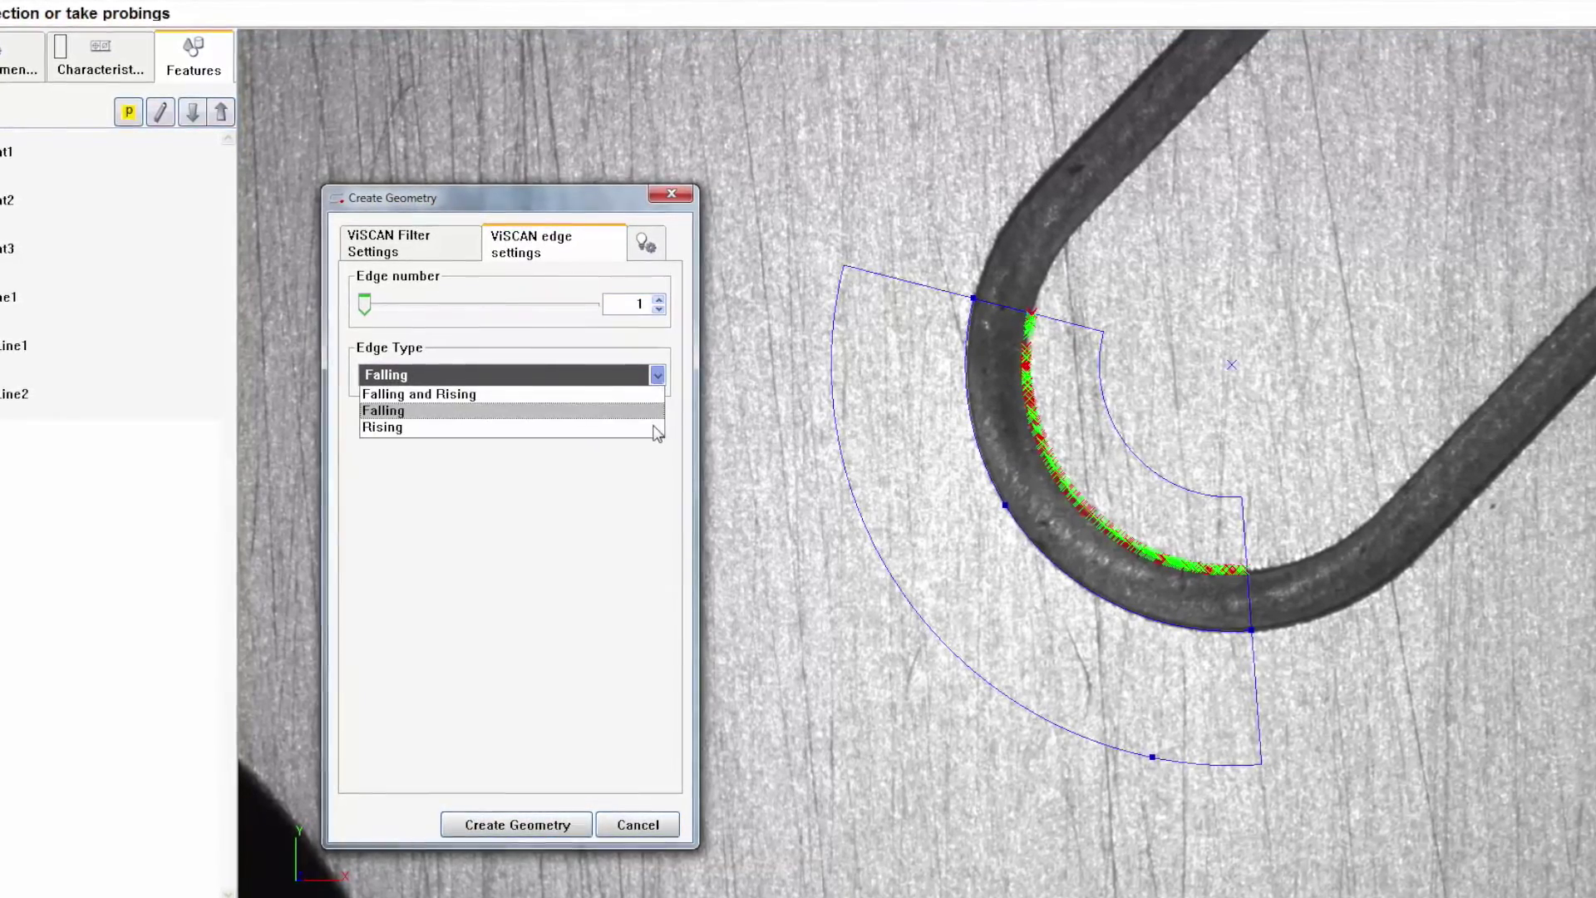
pyautogui.click(657, 410)
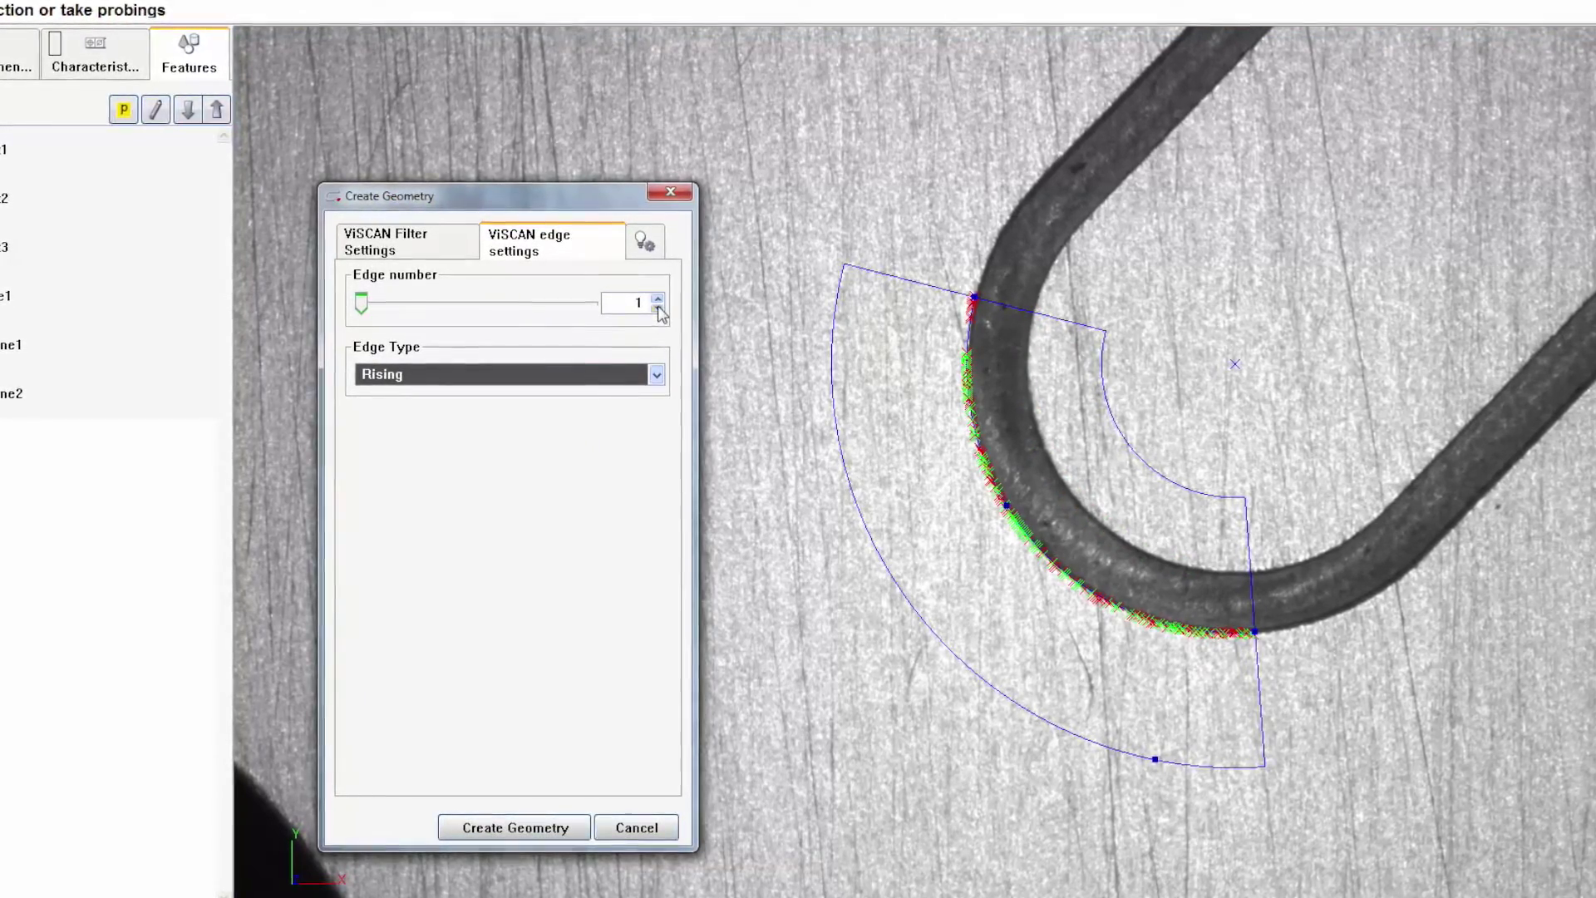
pyautogui.click(658, 299)
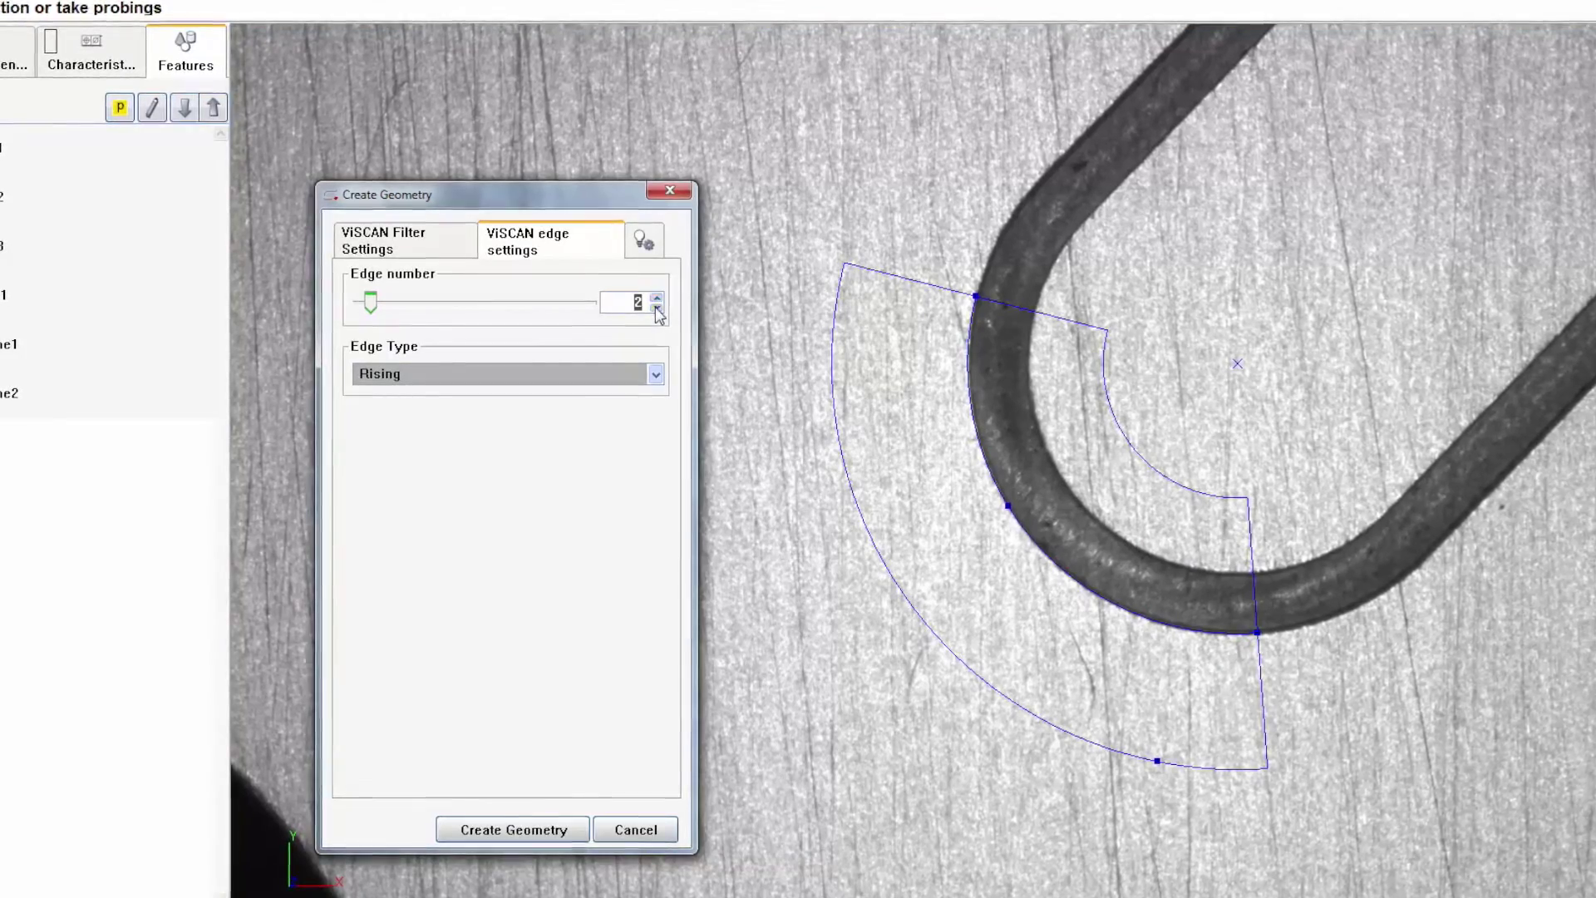
pyautogui.click(657, 308)
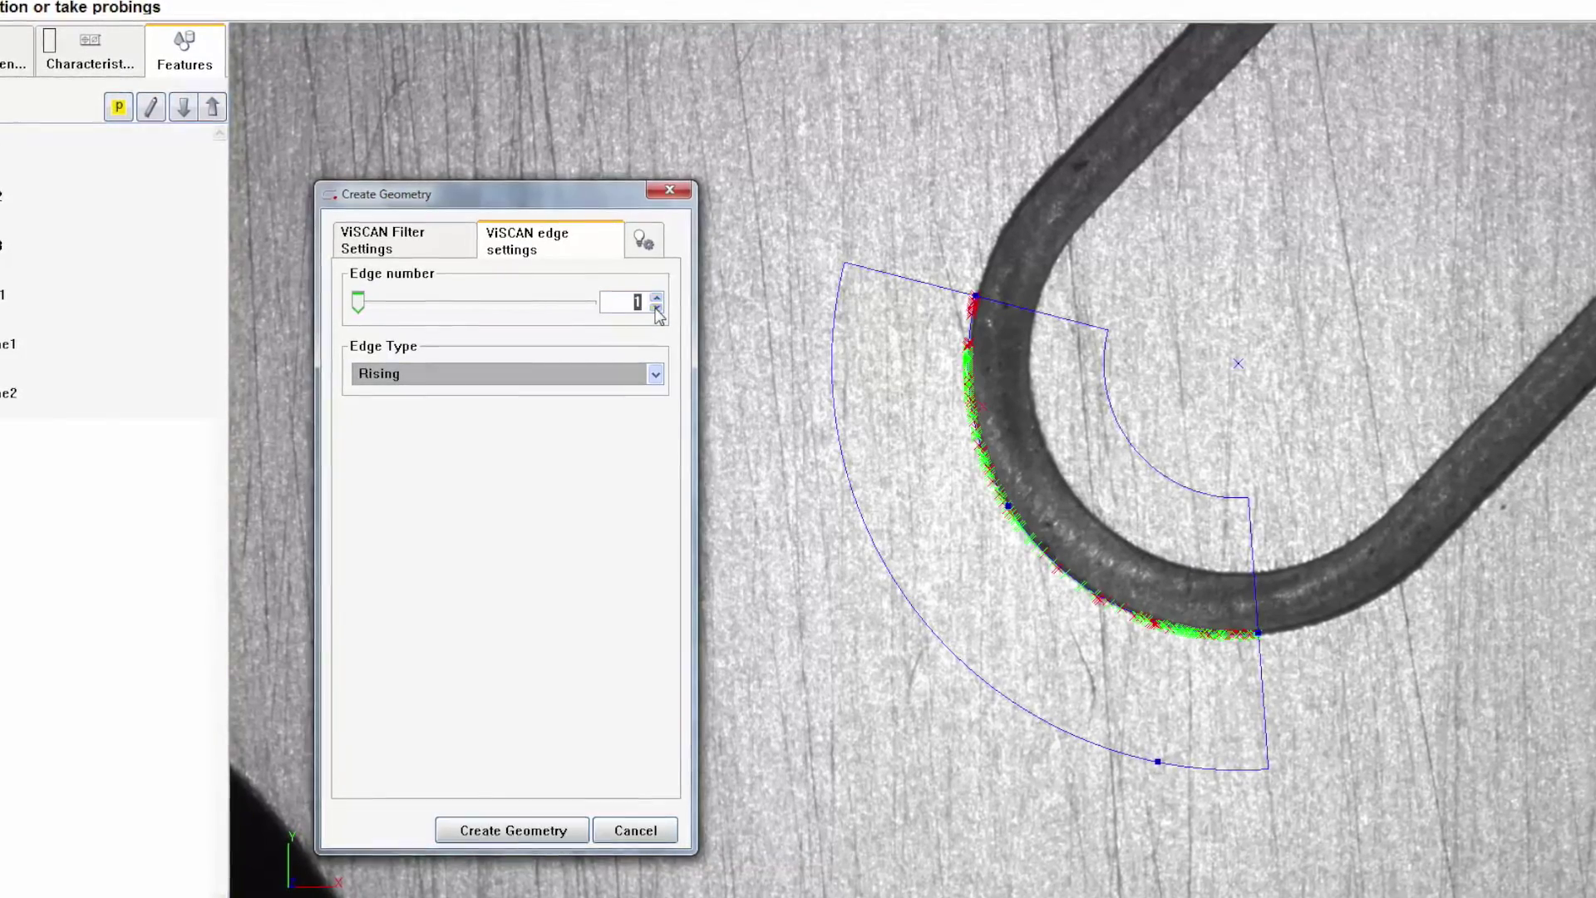